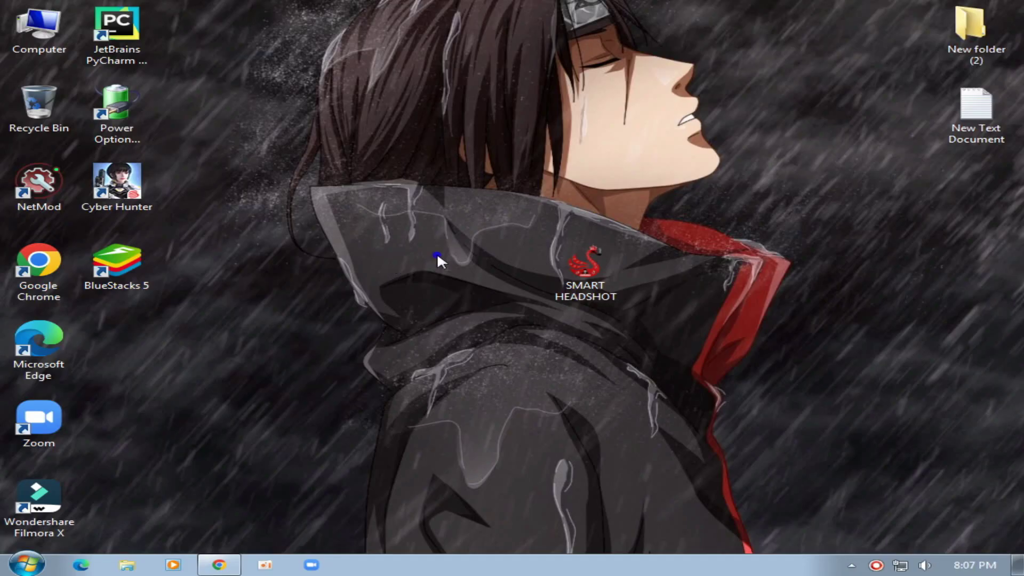
right_click(436, 255)
left_click(463, 298)
right_click(374, 269)
left_click(431, 314)
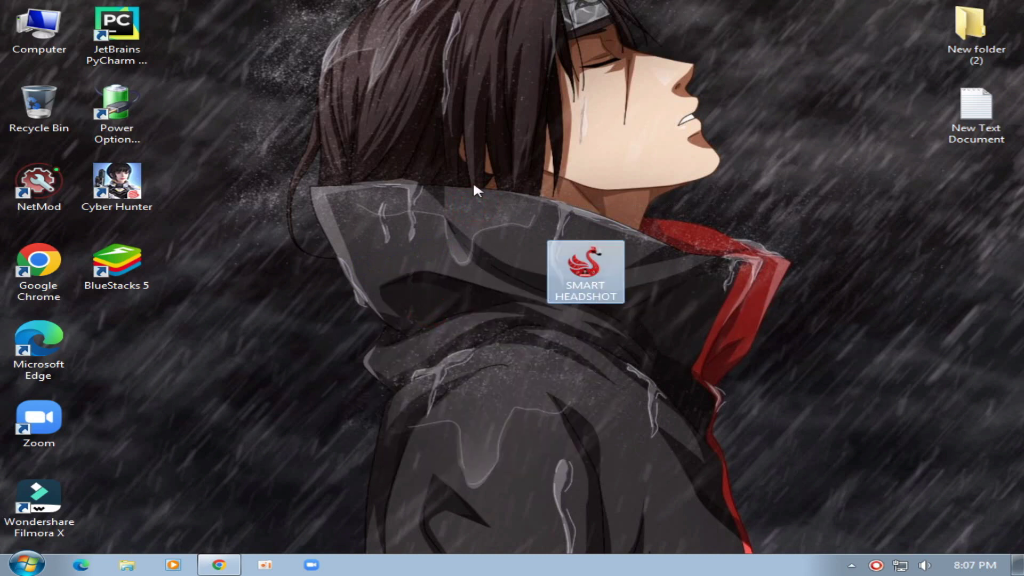
right_click(394, 259)
left_click(460, 306)
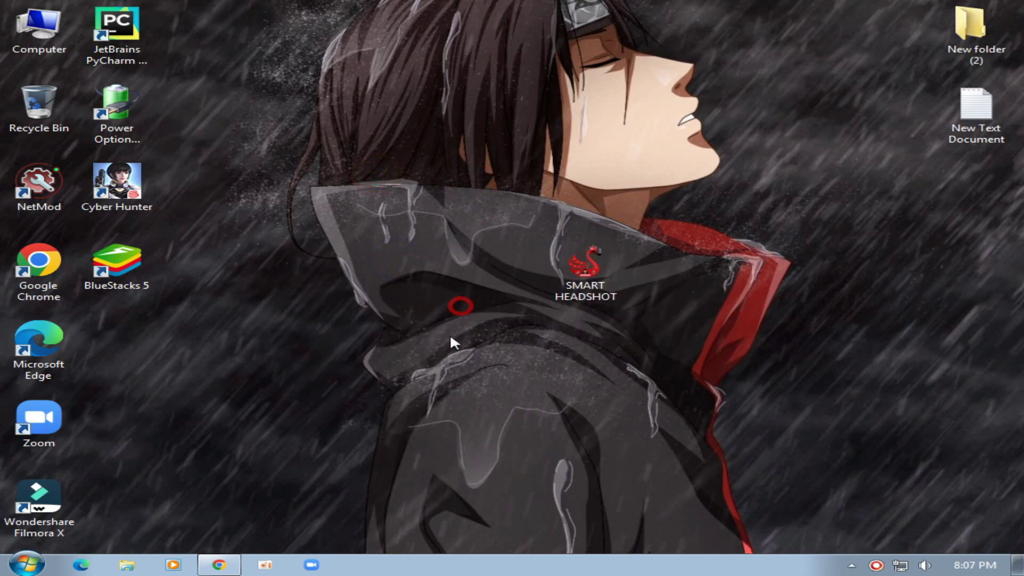
- Start downloading SMART HEADSHOT.exe from its MediaFire page in Google Chrome and close the browser
left_click(229, 568)
left_click_drag(460, 197, 632, 194)
left_click(632, 195)
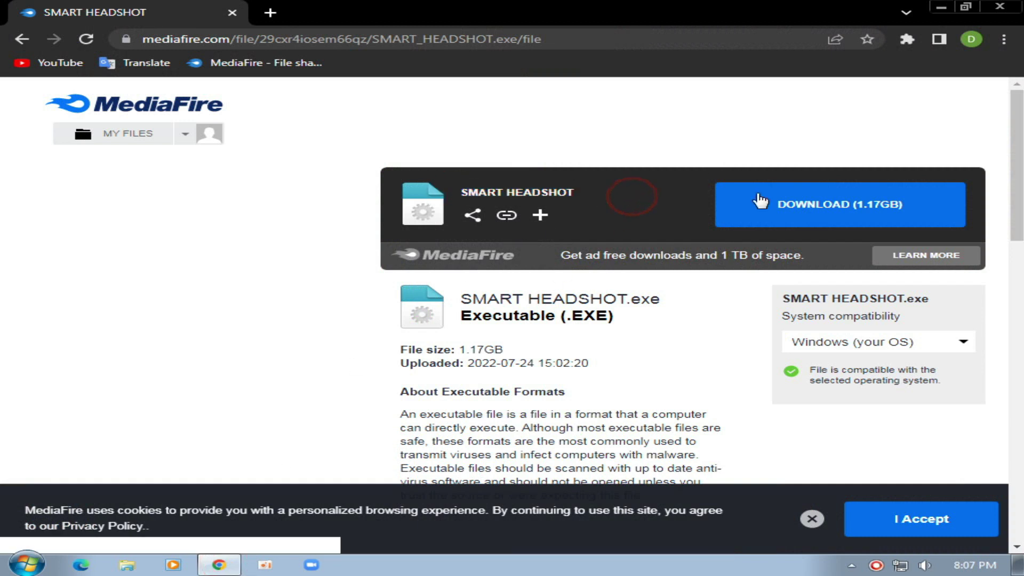
left_click(848, 207)
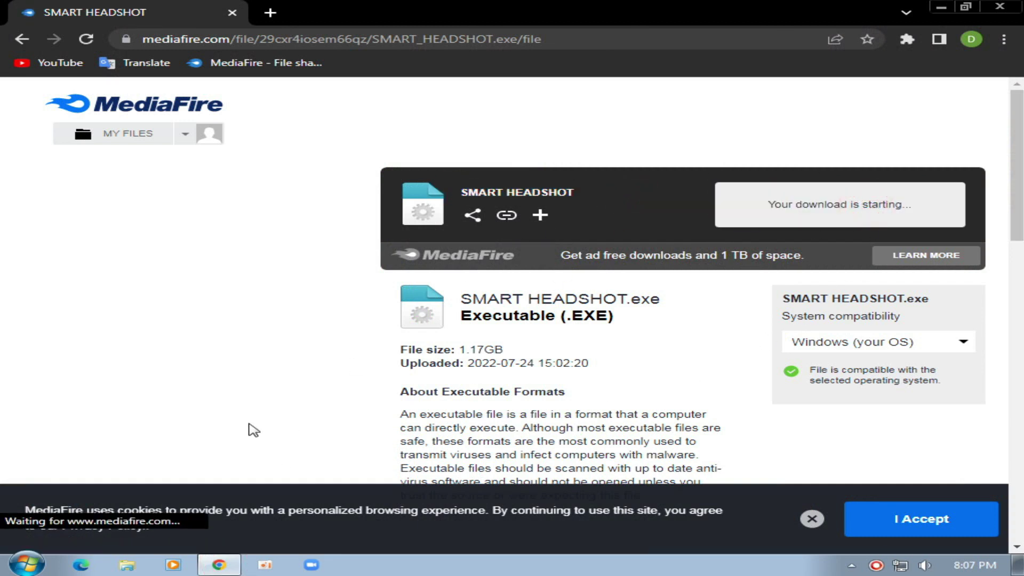
left_click(213, 532)
left_click(258, 508)
left_click(1000, 6)
right_click(737, 21)
left_click(770, 69)
left_click(355, 159)
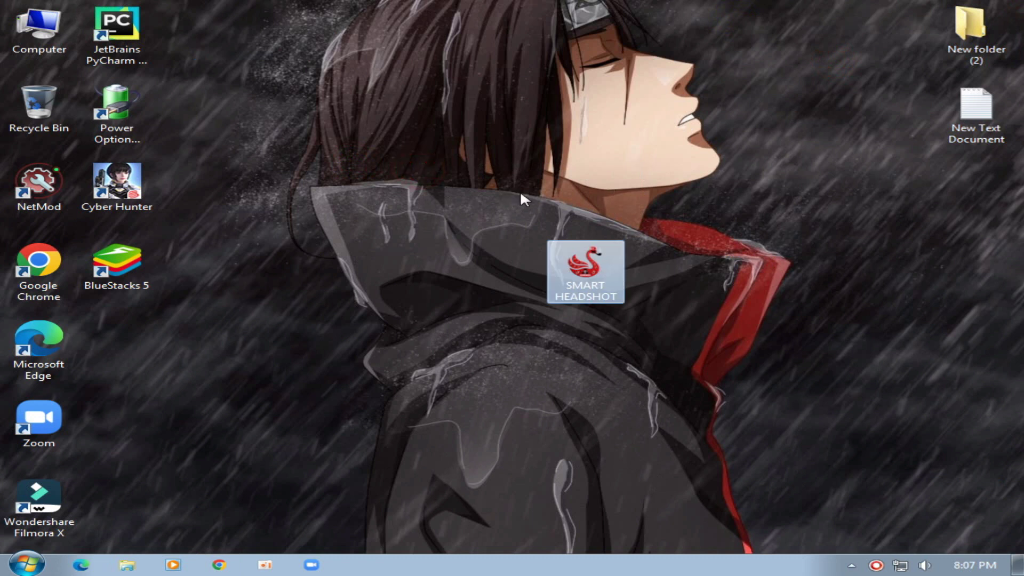
- Run the SMART HEADSHOT self-extracting archive as administrator and extract it to Program Files (x86) on drive C:
right_click(600, 272)
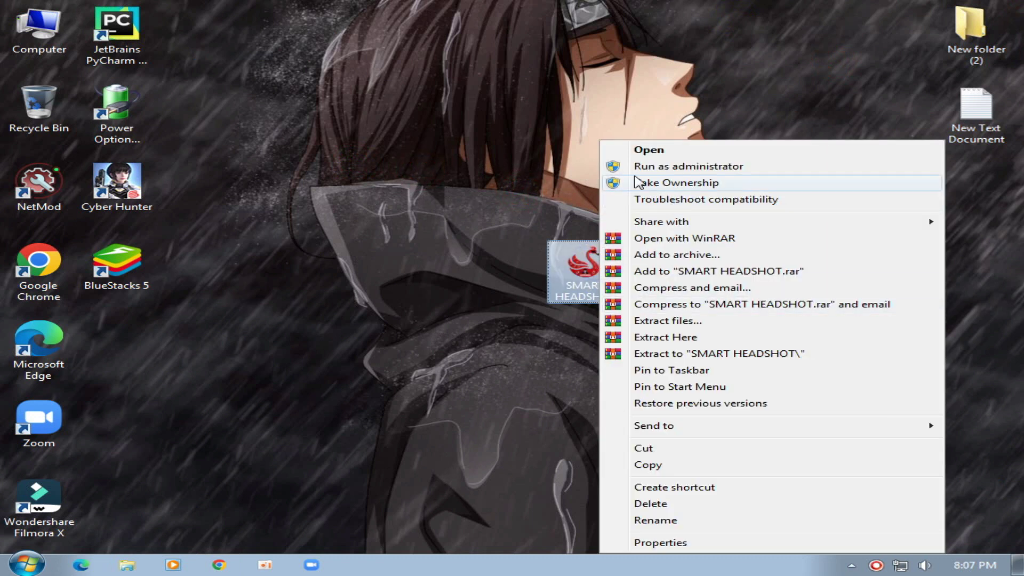
left_click(714, 167)
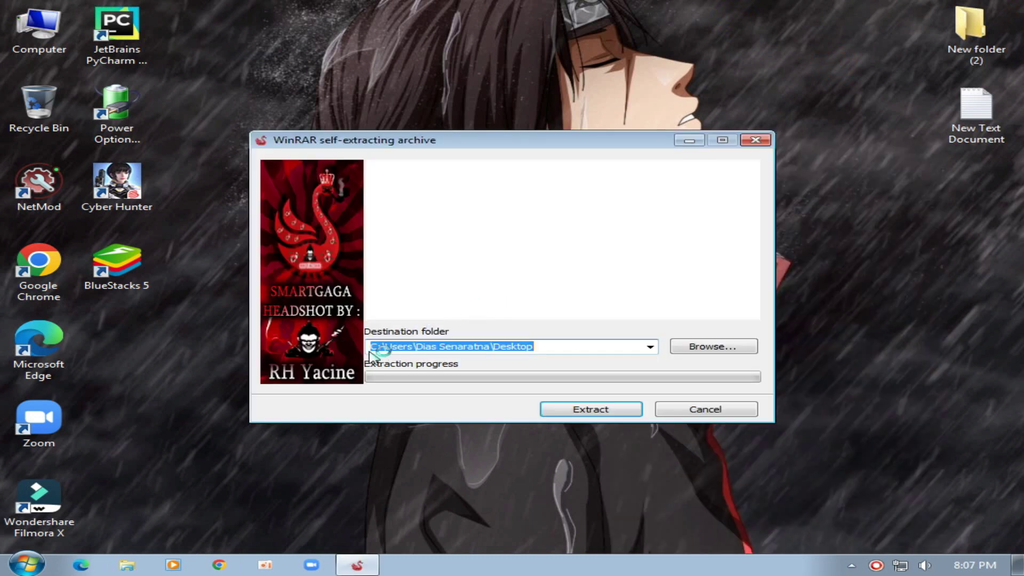
left_click(724, 352)
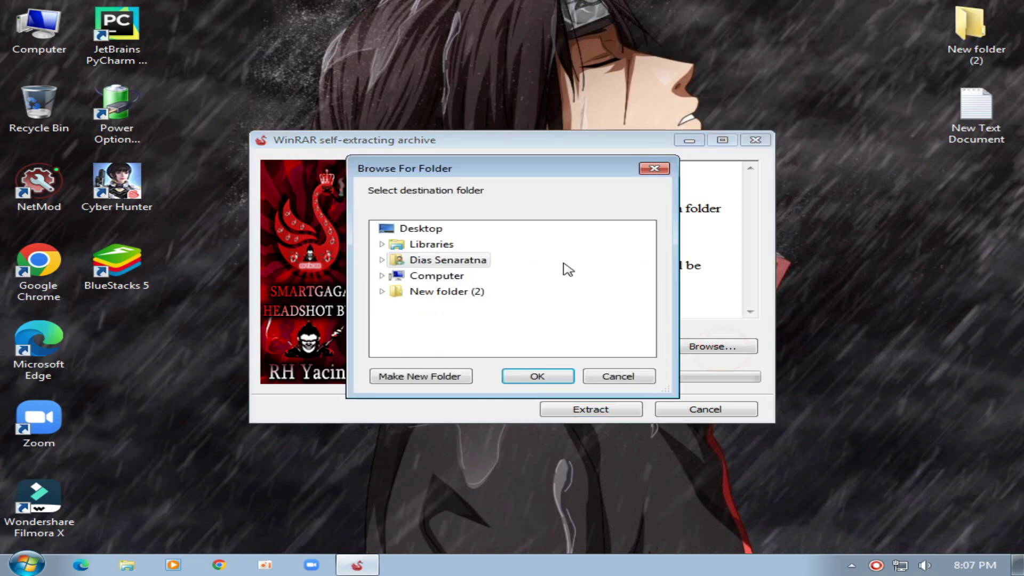
double_click(439, 278)
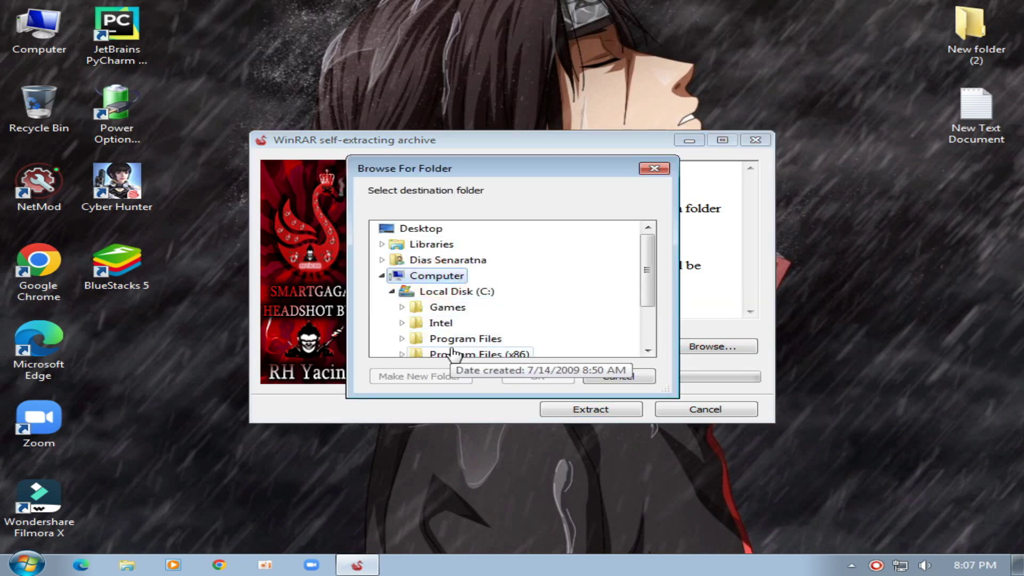
scroll(472, 341, "down", 1)
double_click(478, 308)
scroll(491, 317, "up", 1)
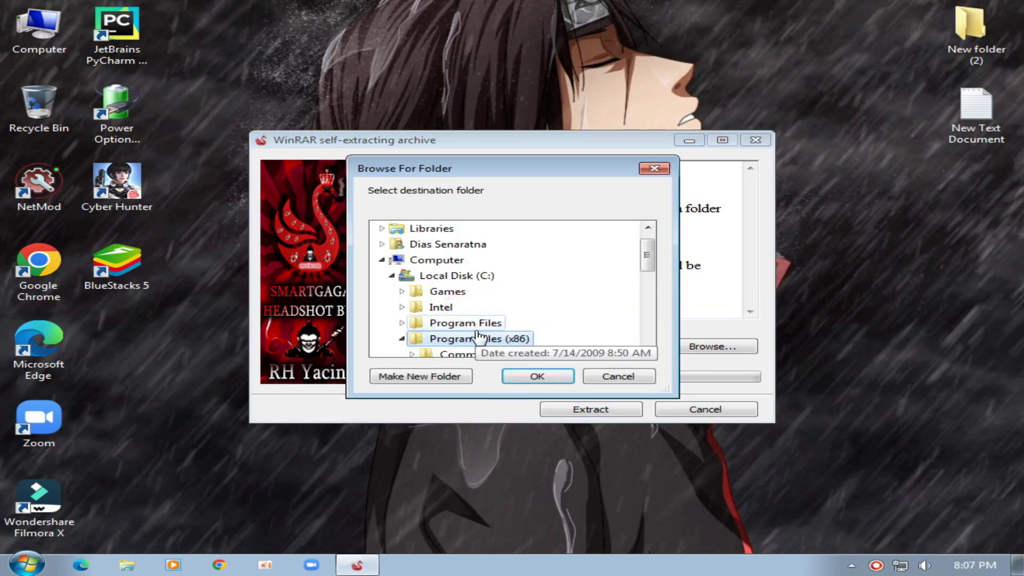
left_click(548, 380)
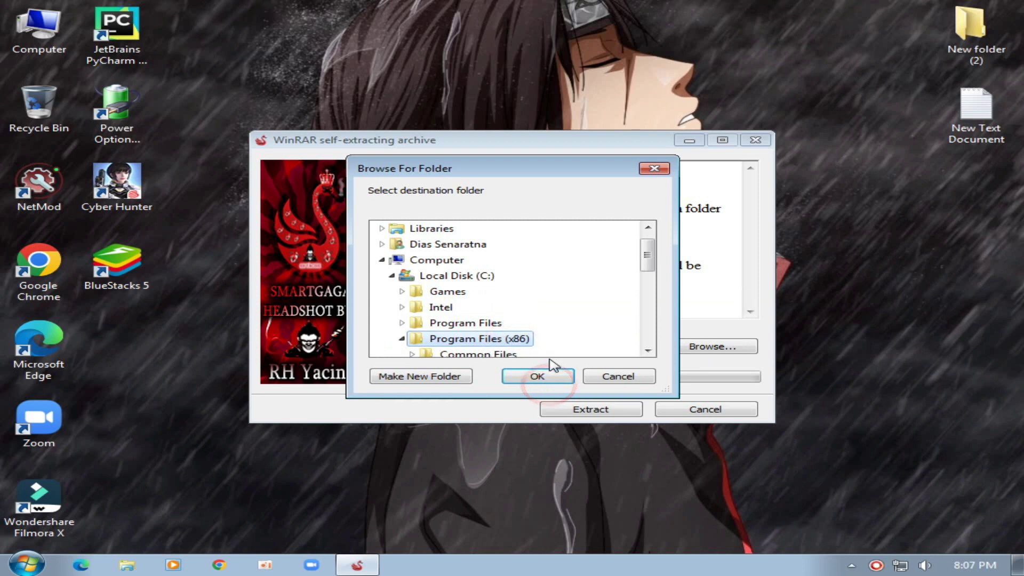
left_click(608, 411)
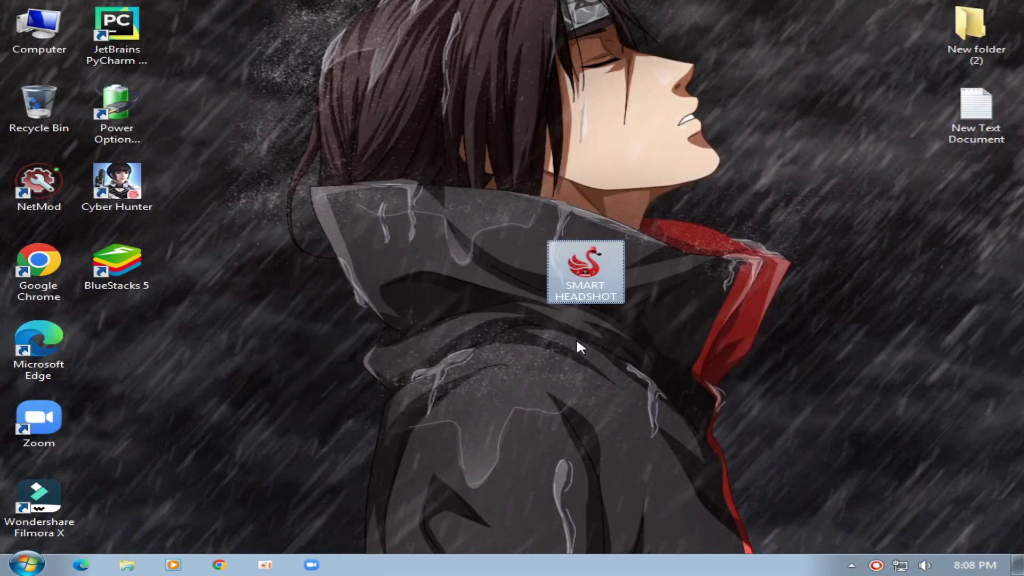
- Delete the SMART HEADSHOT archive from the desktop by moving it to the Recycle Bin
right_click(358, 235)
left_click(410, 278)
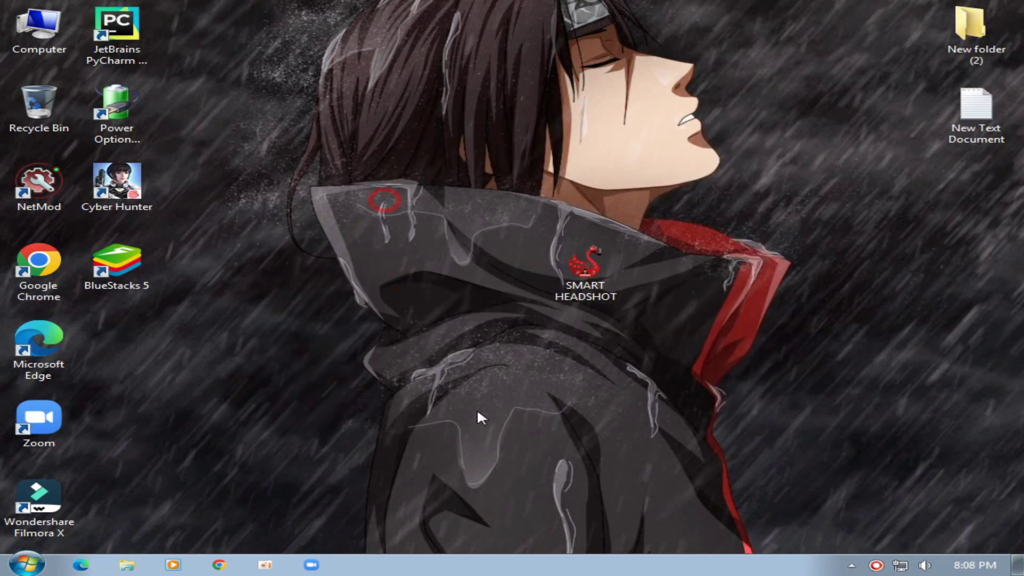
left_click_drag(585, 272, 16, 98)
right_click(279, 168)
left_click(322, 214)
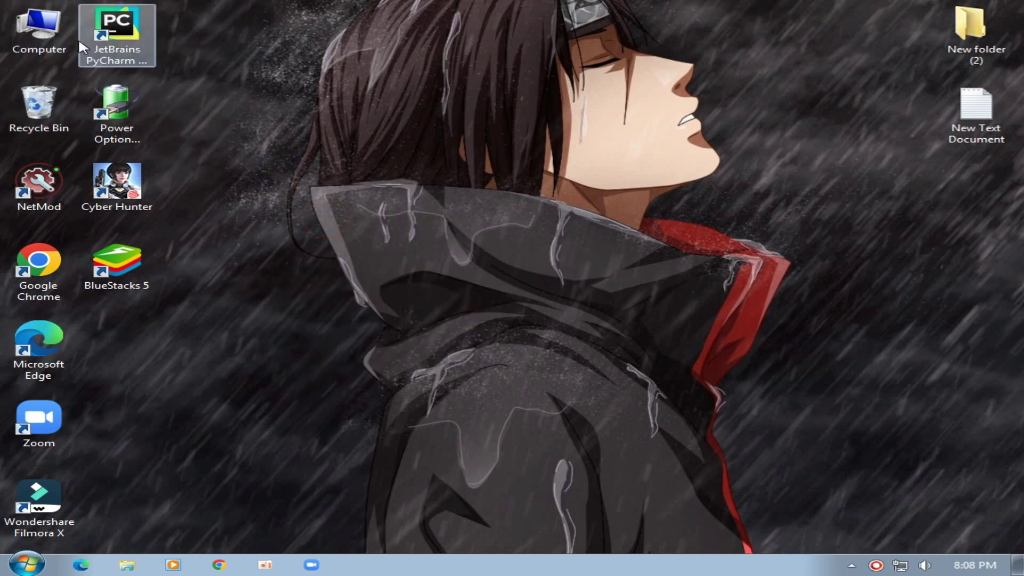
- Open the Engine folder inside SMART HEADSHOT's ProjectTitan folder in Program Files (x86) on drive C:
double_click(39, 29)
left_click(404, 184)
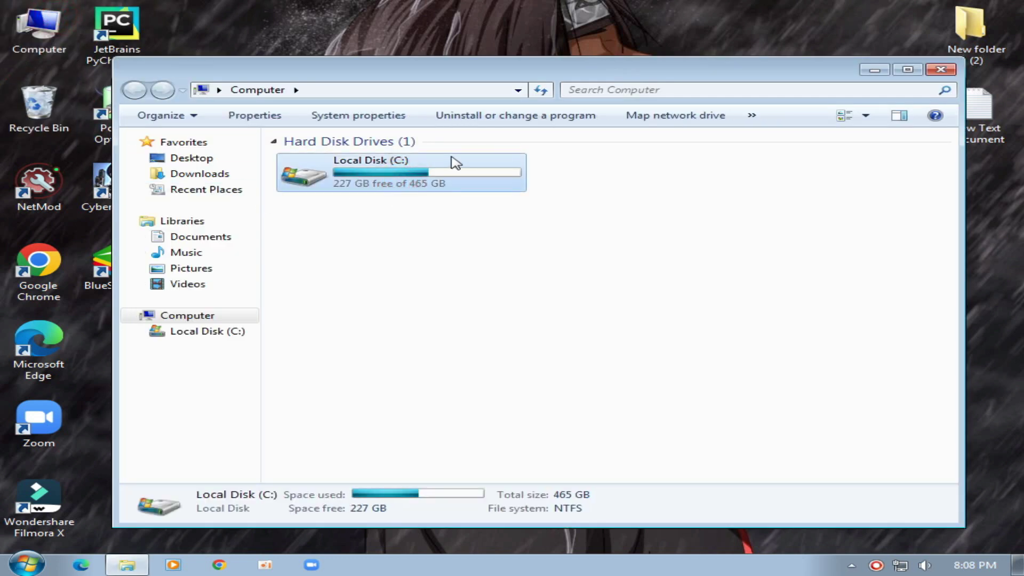
double_click(397, 197)
left_click(322, 205)
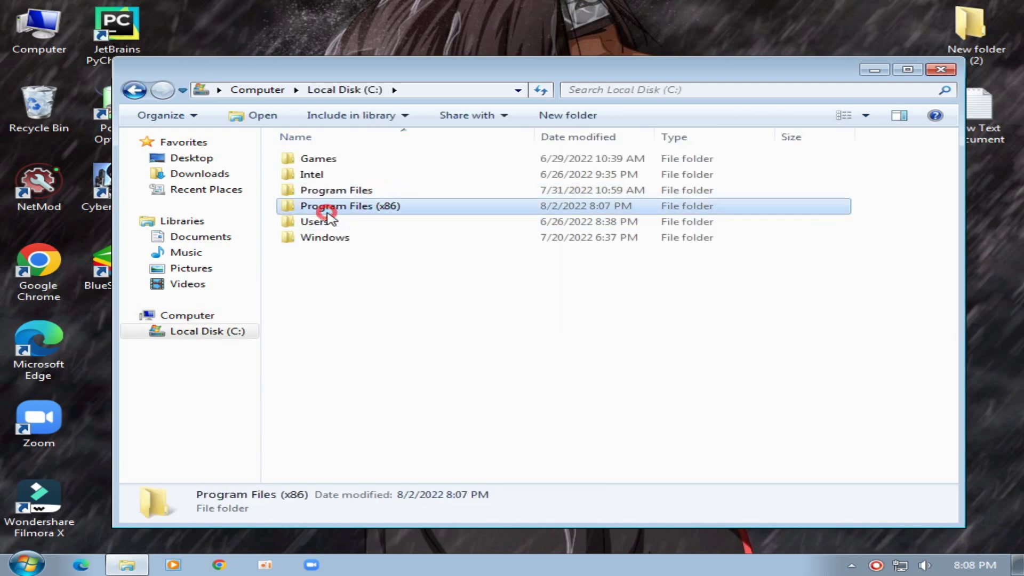
double_click(401, 203)
left_click(339, 301)
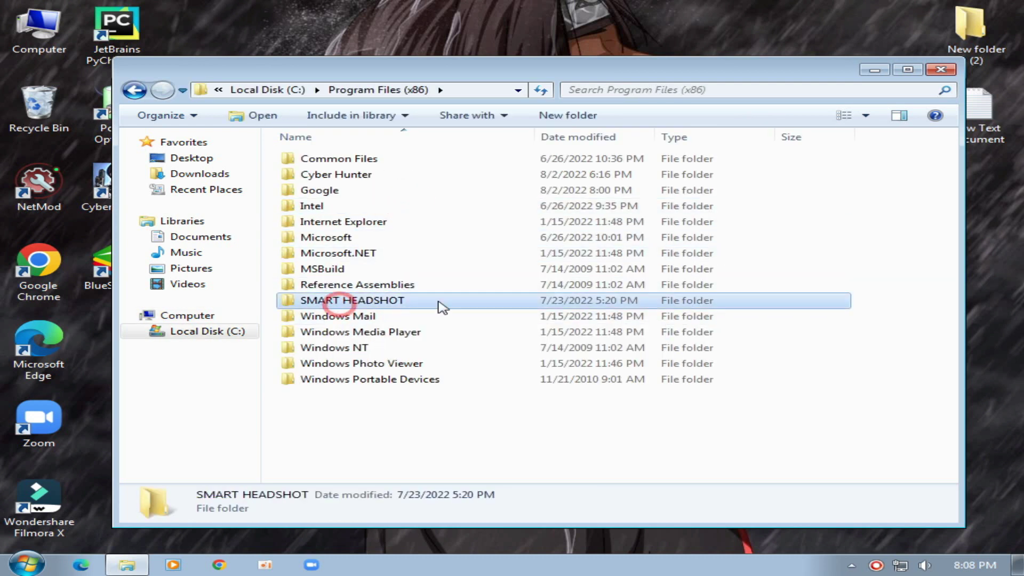
double_click(393, 302)
left_click(355, 160)
double_click(381, 162)
left_click(322, 179)
double_click(322, 180)
- Create a desktop shortcut for the SMART HEADSHOT application in the Engine folder and close the folder window
scroll(342, 299, "down", 12)
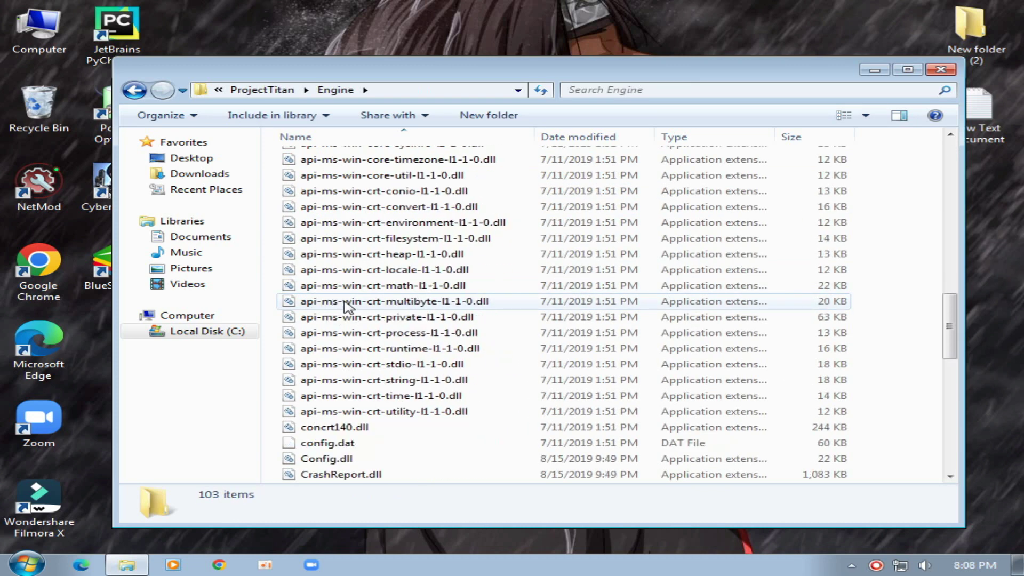
scroll(355, 311, "down", 4)
scroll(344, 298, "down", 3)
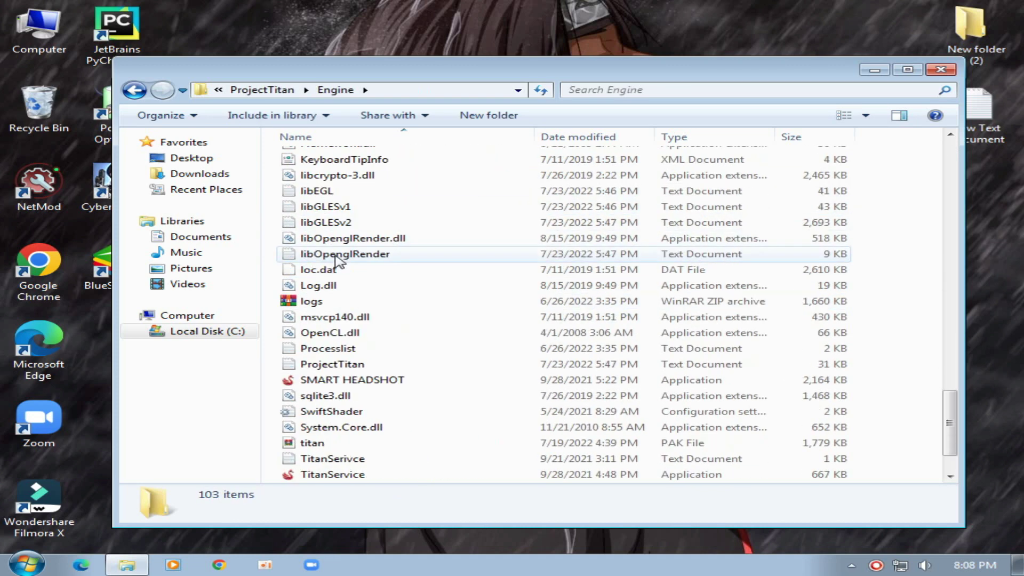
left_click(349, 318)
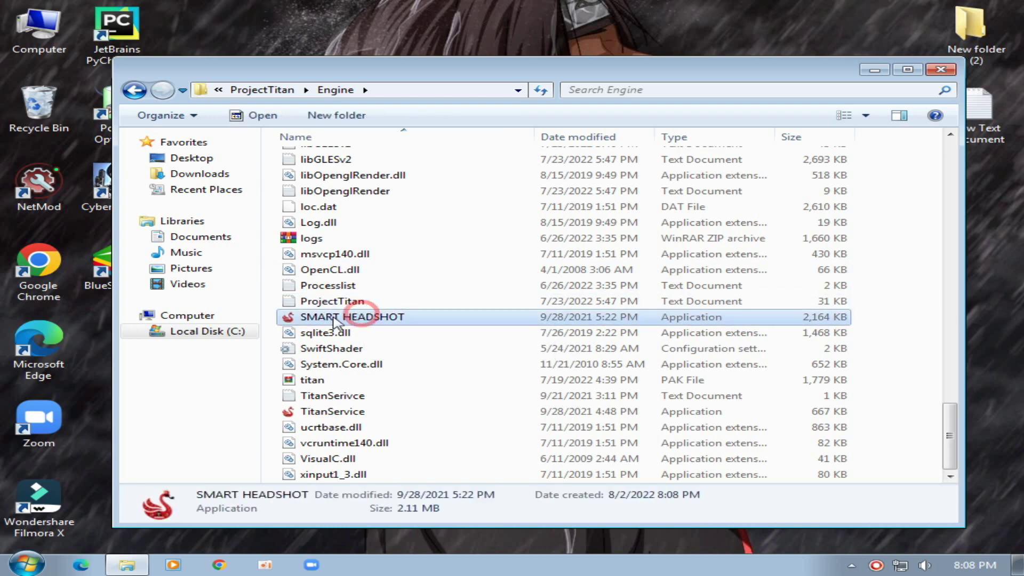
right_click(341, 316)
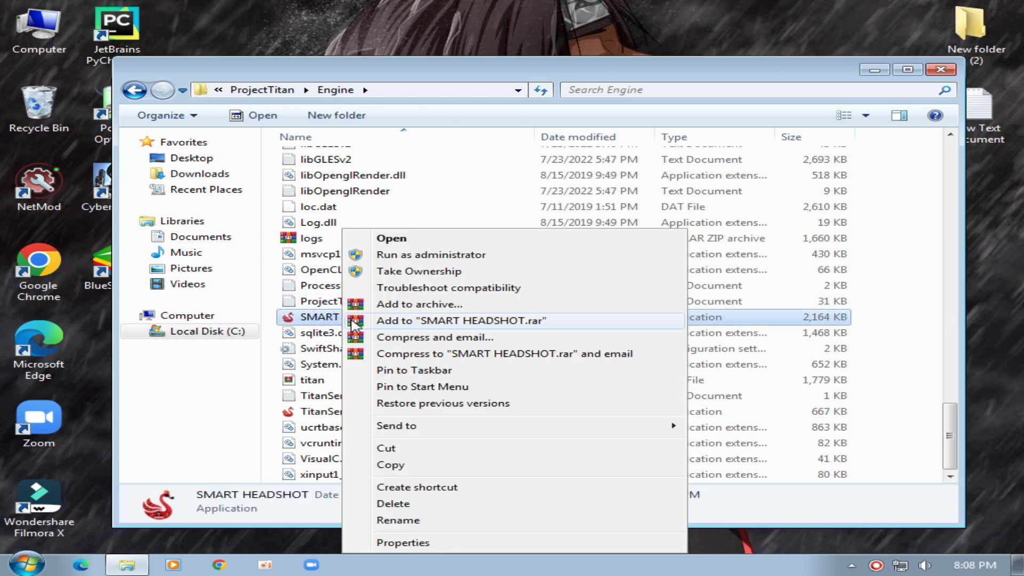
mouse_move(602, 432)
left_click(710, 426)
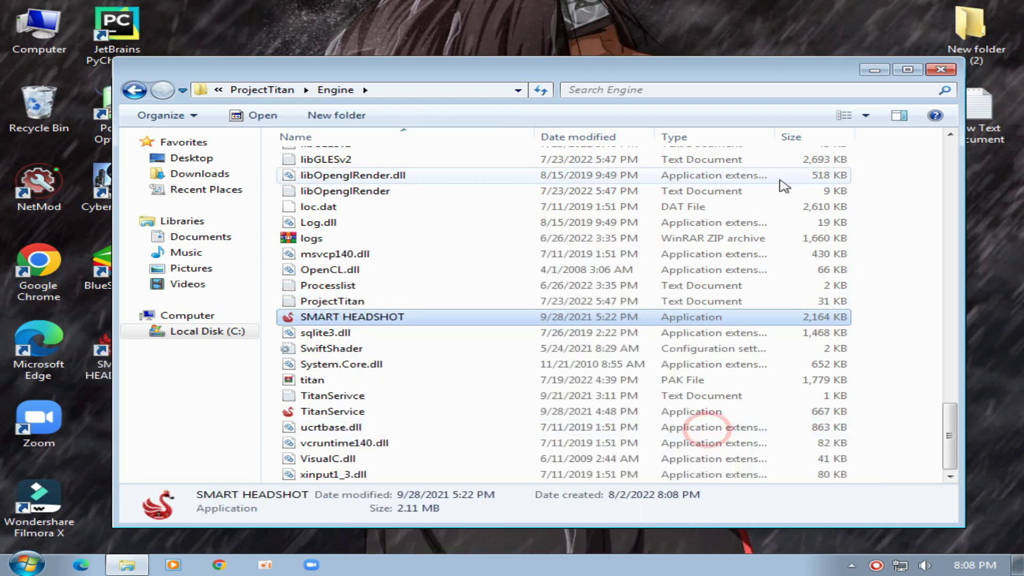
left_click(942, 70)
- Refresh the desktop and move the SMART HEADSHOT shortcut away from the columns of other icons
right_click(419, 202)
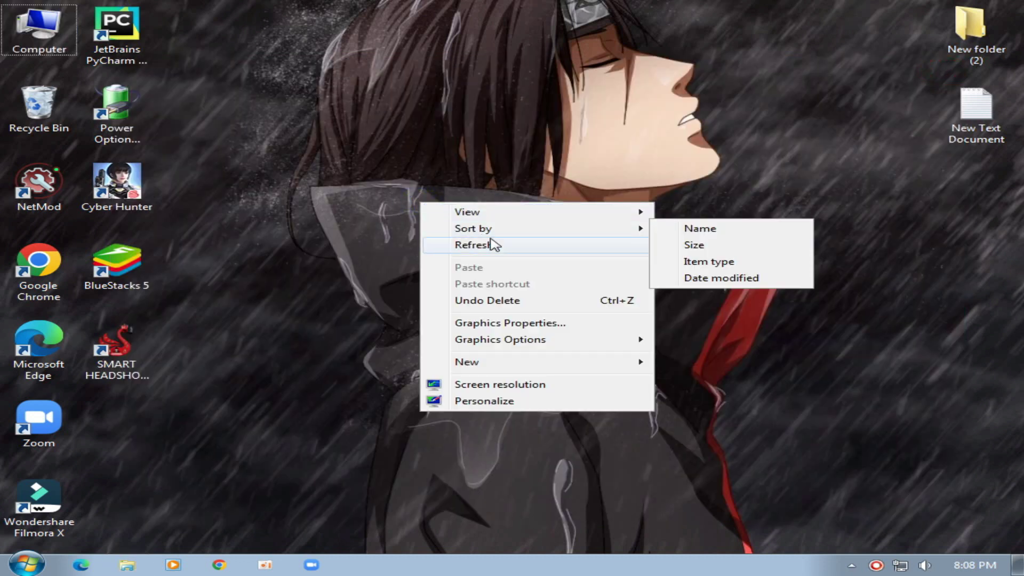
left_click(491, 245)
left_click_drag(108, 351, 283, 308)
- Launch SMART HEADSHOT from its desktop shortcut and allow it access in the Windows Security Alert
double_click(274, 257)
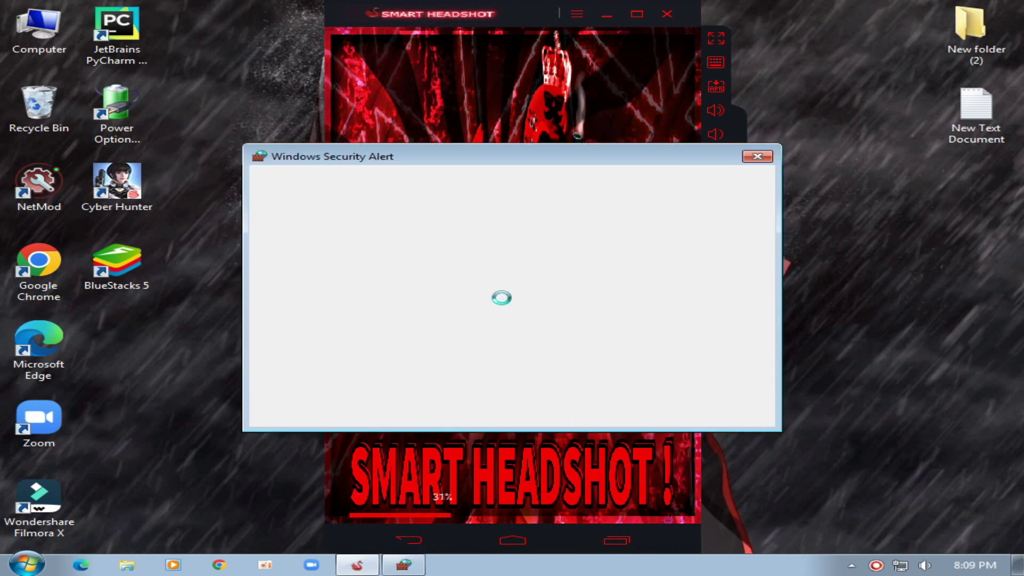
left_click(282, 319)
left_click(647, 410)
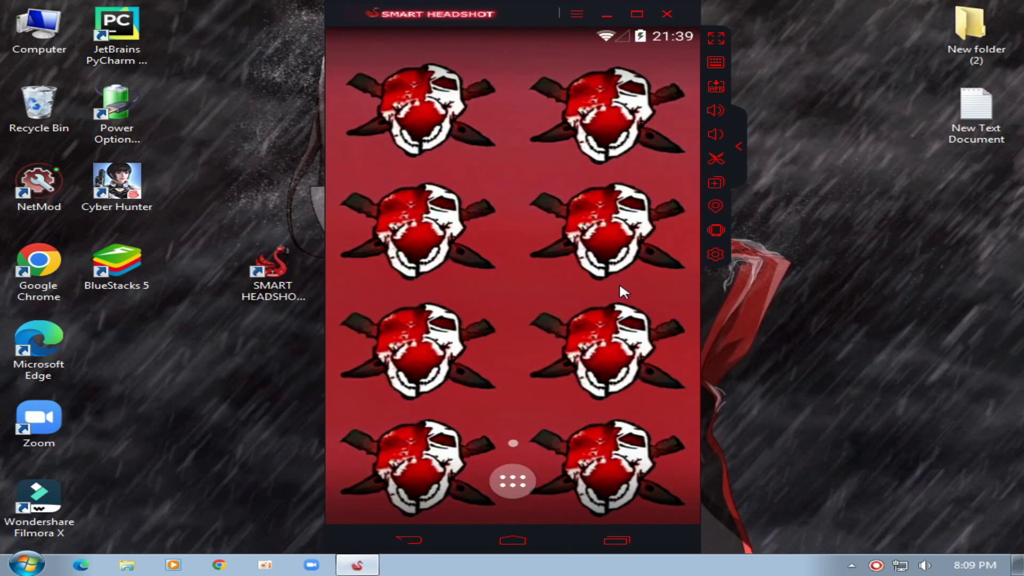
- Set the emulator's tablet resolution to 1920x1080 (DPI 280) in the advanced settings and save the change
left_click(520, 496)
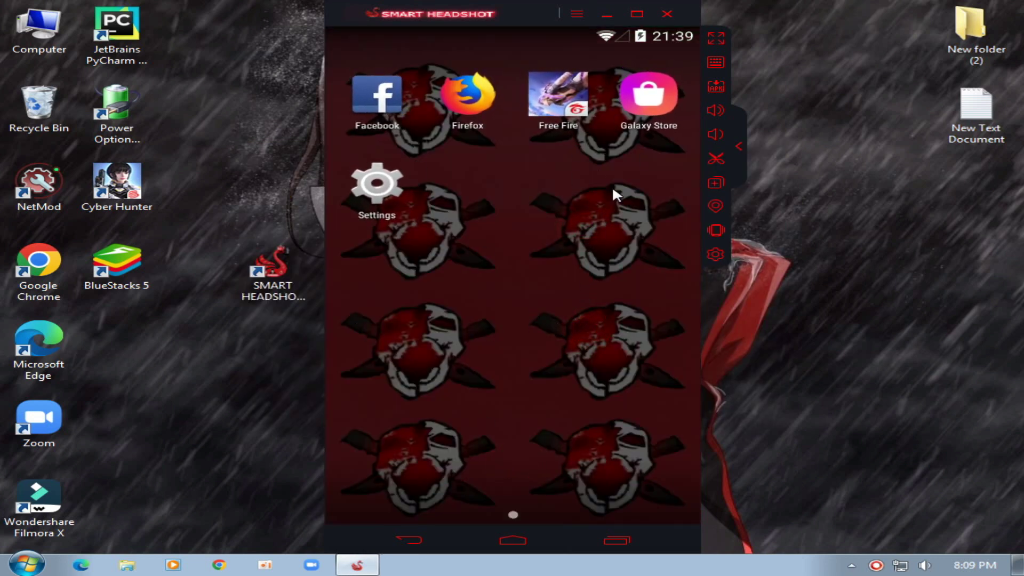
left_click(710, 261)
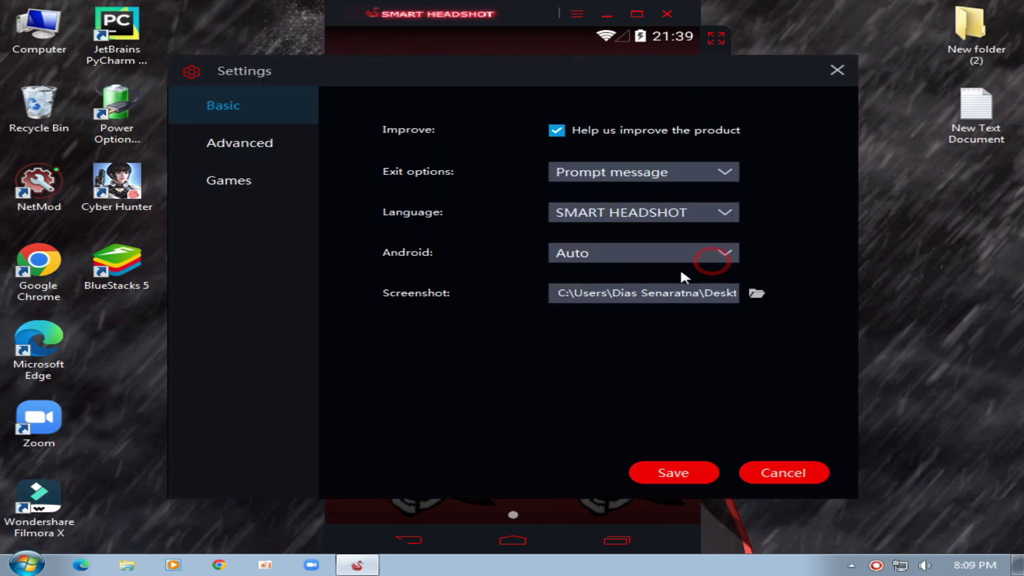
left_click(233, 152)
left_click(536, 131)
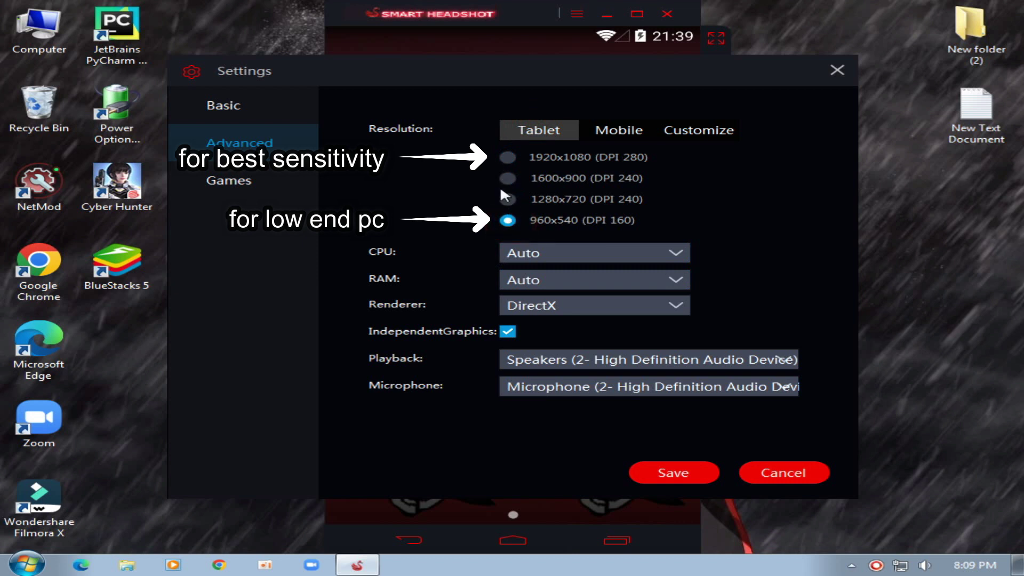
left_click(507, 220)
left_click(520, 158)
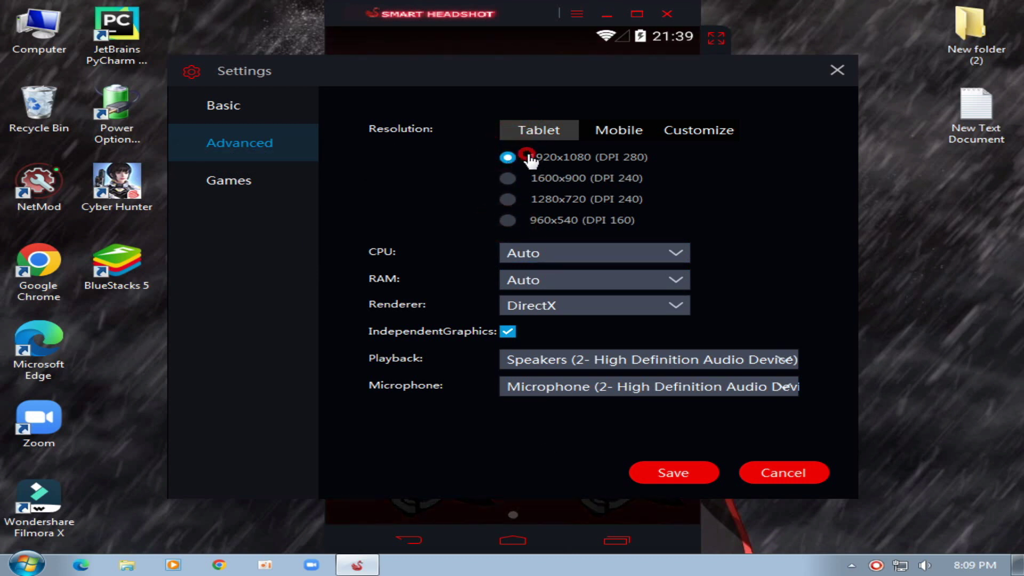
left_click(648, 475)
left_click(584, 335)
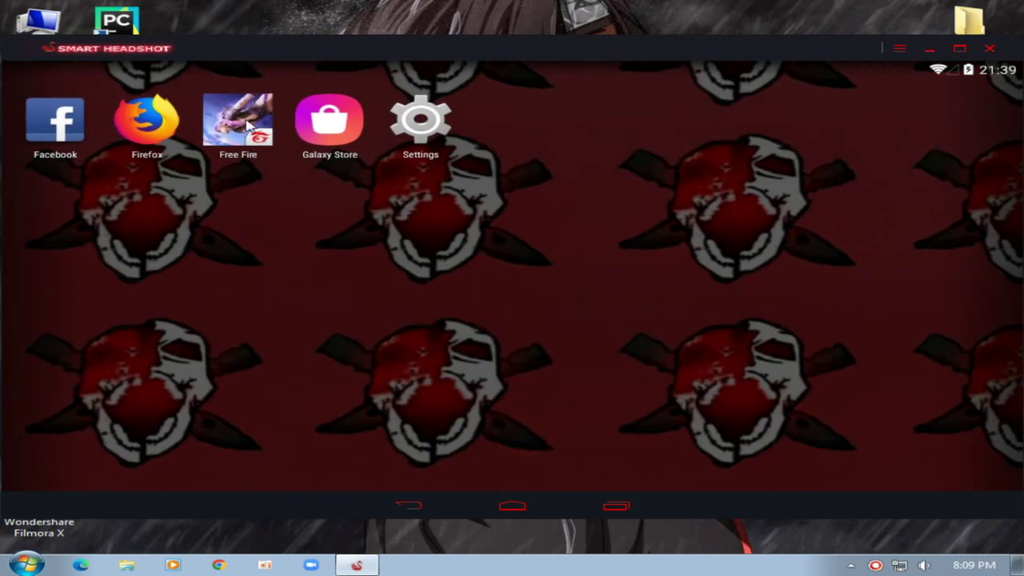
- Launch Free Fire in the emulator and sign in with a guest account
left_click(259, 138)
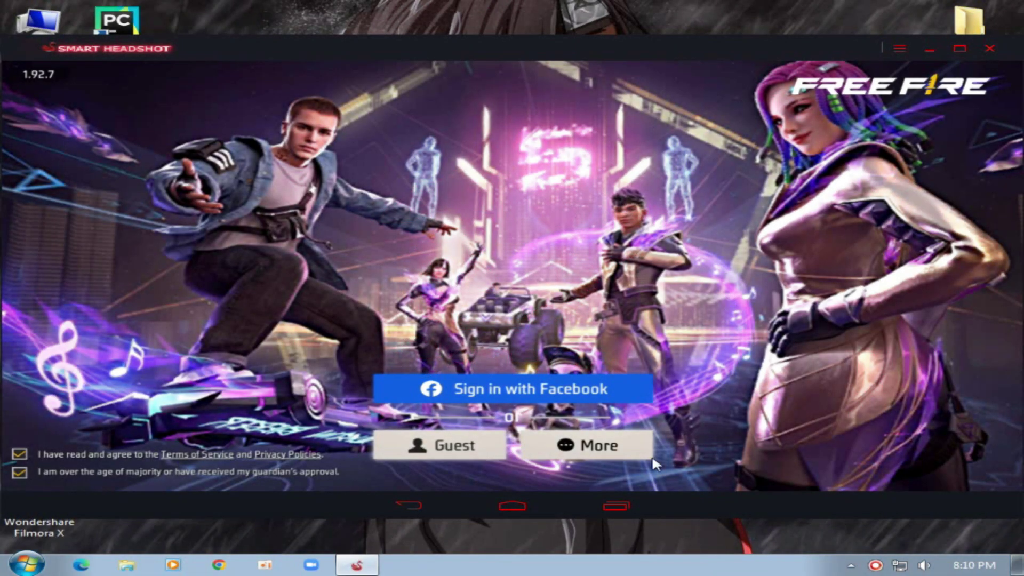
left_click(586, 458)
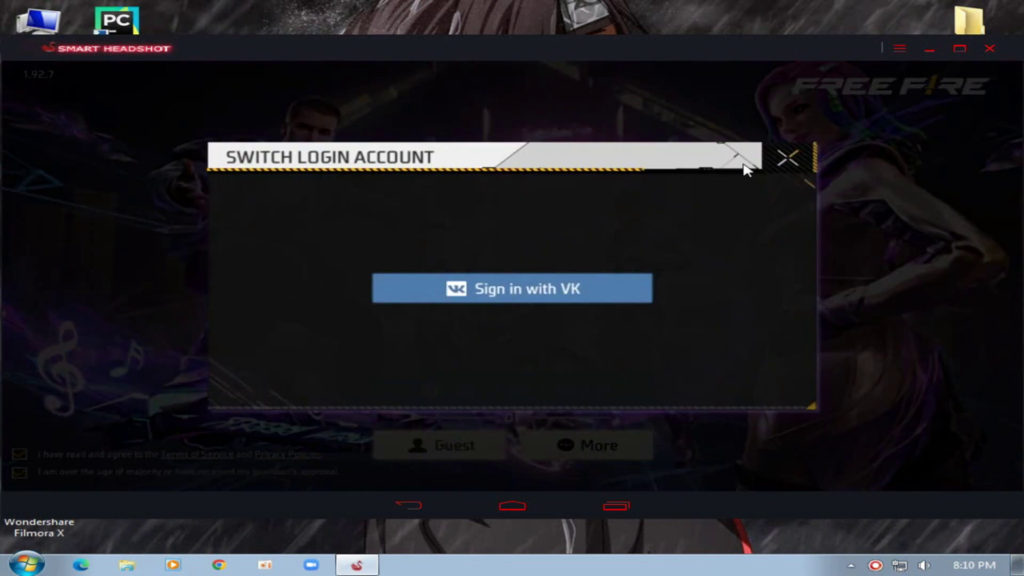
left_click(805, 157)
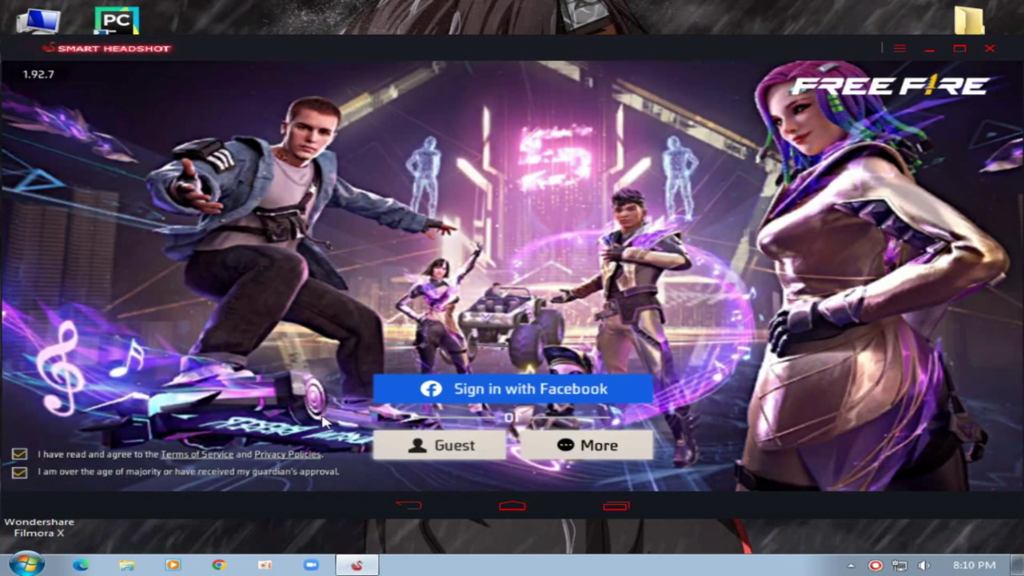
left_click(410, 453)
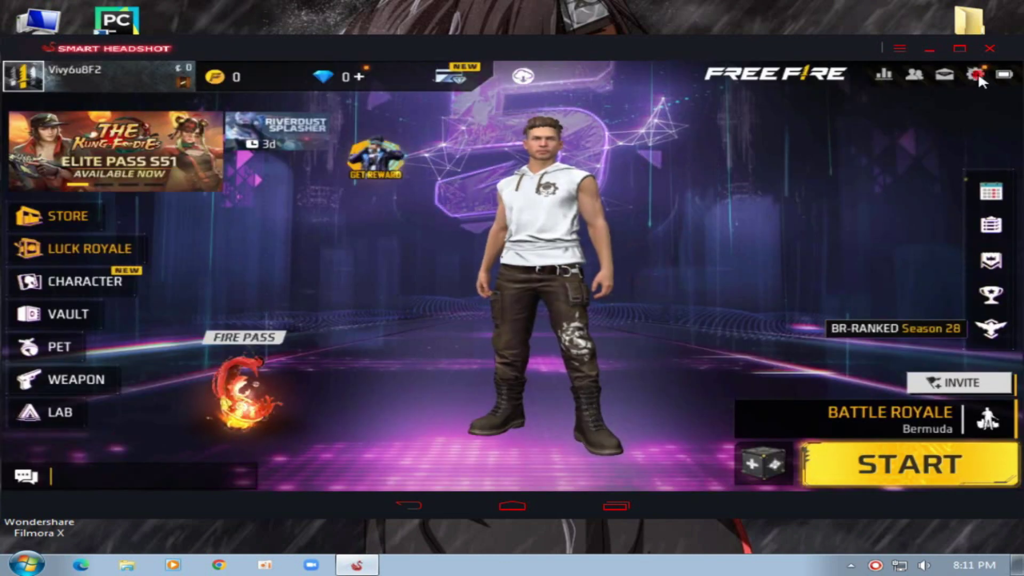
- Open Free Fire's settings, look through the Display and Controls pages, and close the Newbie Corner screen
left_click(978, 72)
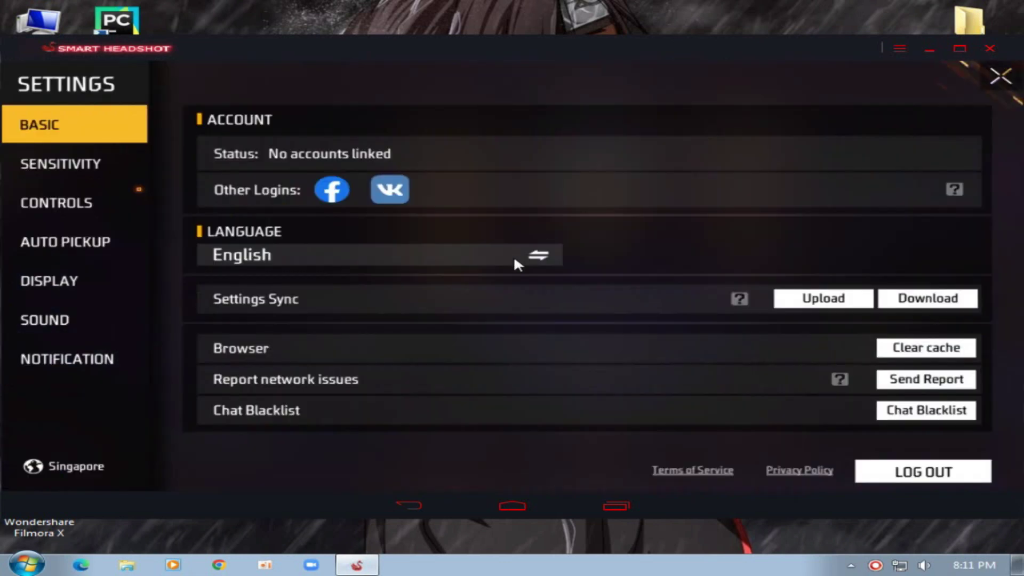
left_click(66, 290)
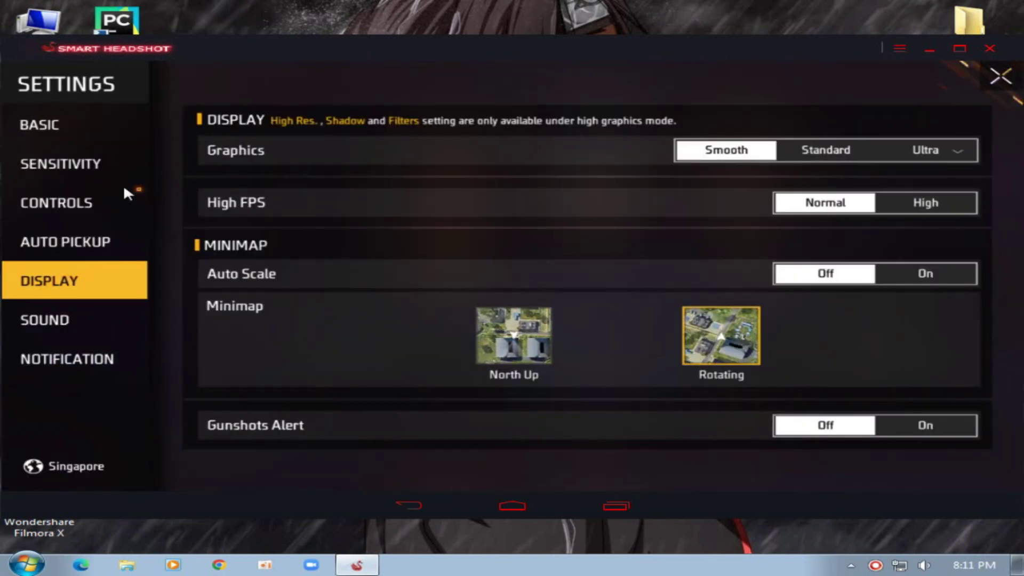
left_click(105, 200)
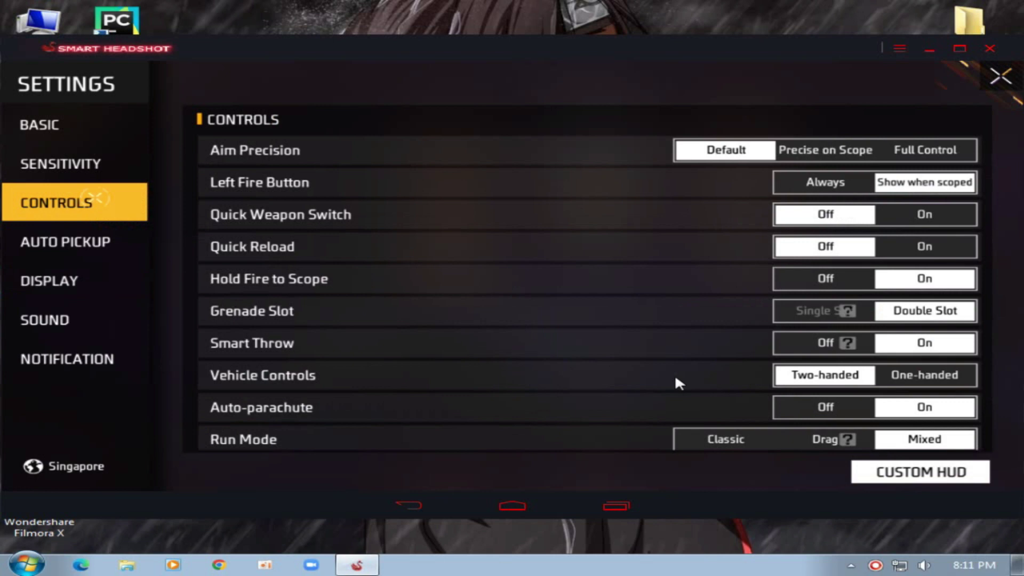
left_click(808, 337)
left_click(857, 463)
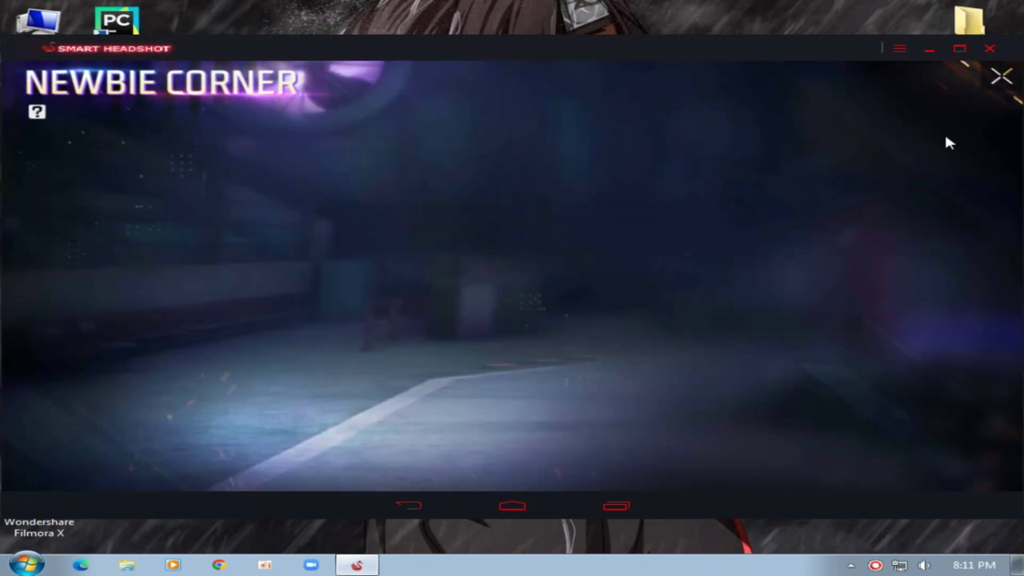
left_click(1003, 76)
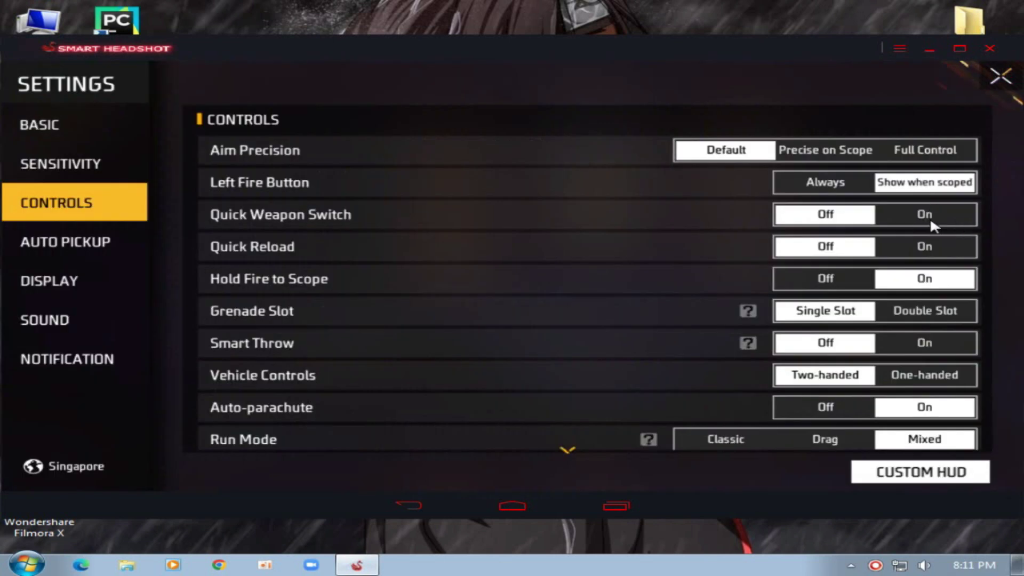
- Set Quick Weapon Switch to On in the control settings and open the custom HUD editor
left_click(921, 214)
left_click(921, 215)
left_click(912, 474)
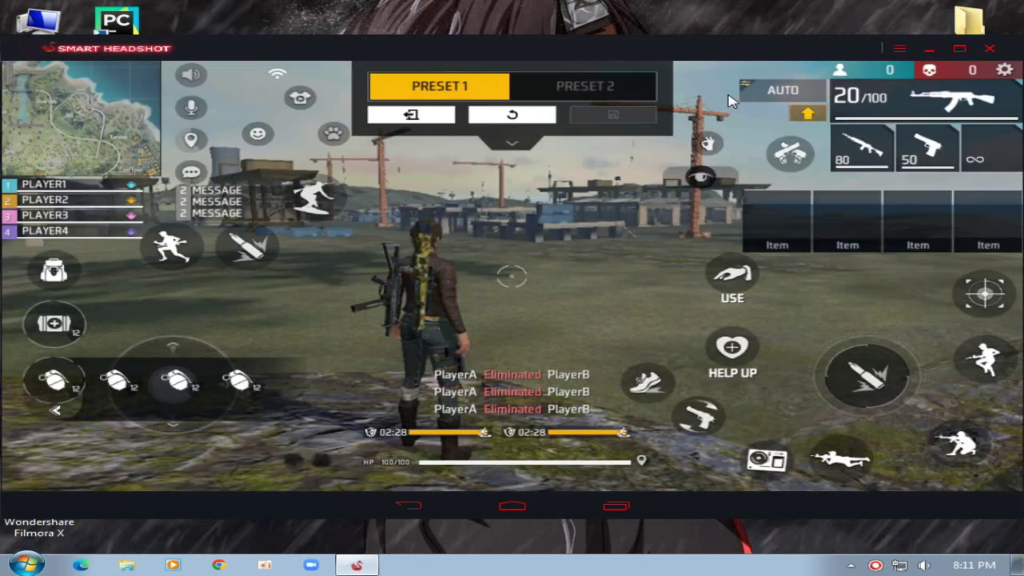
- Open the emulator's key-mapping editor over the custom HUD and reposition the emulator window to expose the mapping options
left_click(734, 47)
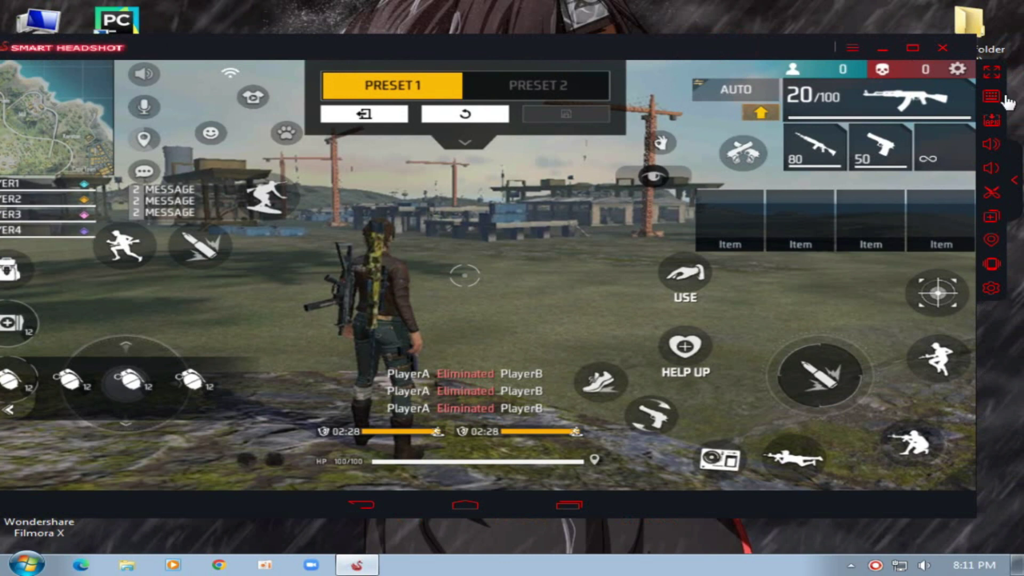
left_click(955, 95)
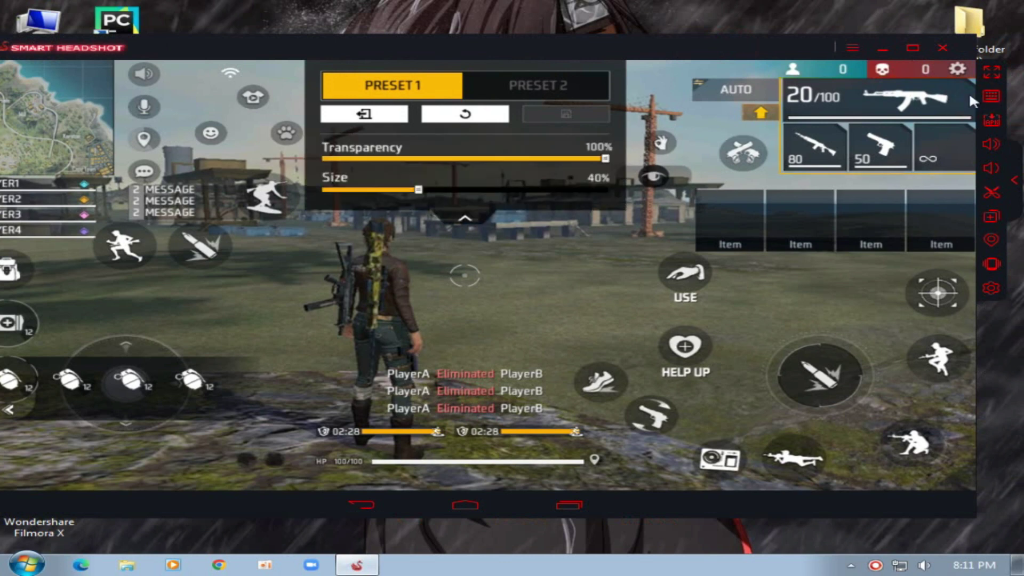
left_click(992, 98)
mouse_move(688, 48)
left_mouse_down()
mouse_move(670, 53)
mouse_move(689, 52)
mouse_move(681, 52)
left_mouse_up()
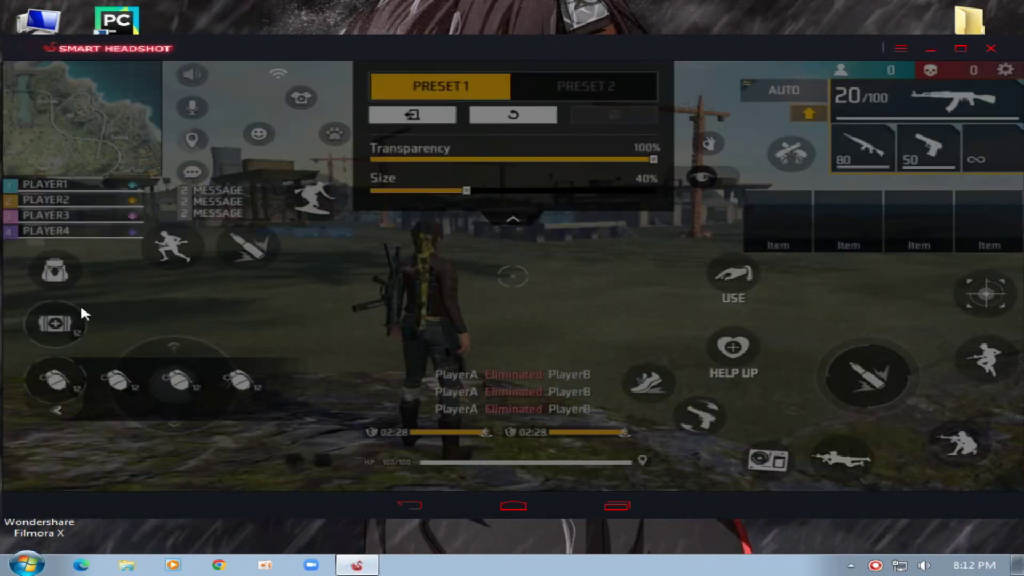
left_click(533, 50)
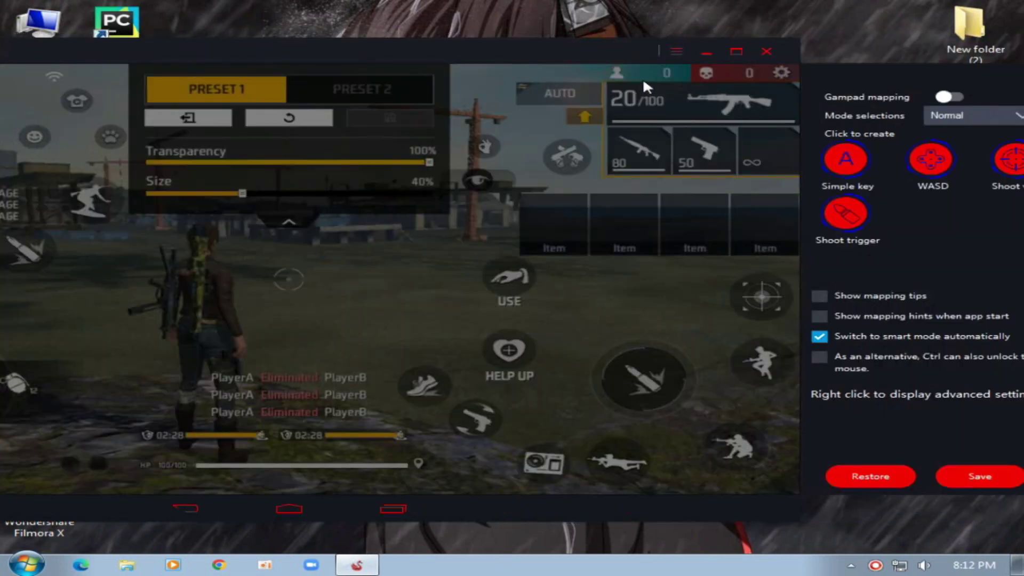
left_click_drag(606, 66, 498, 50)
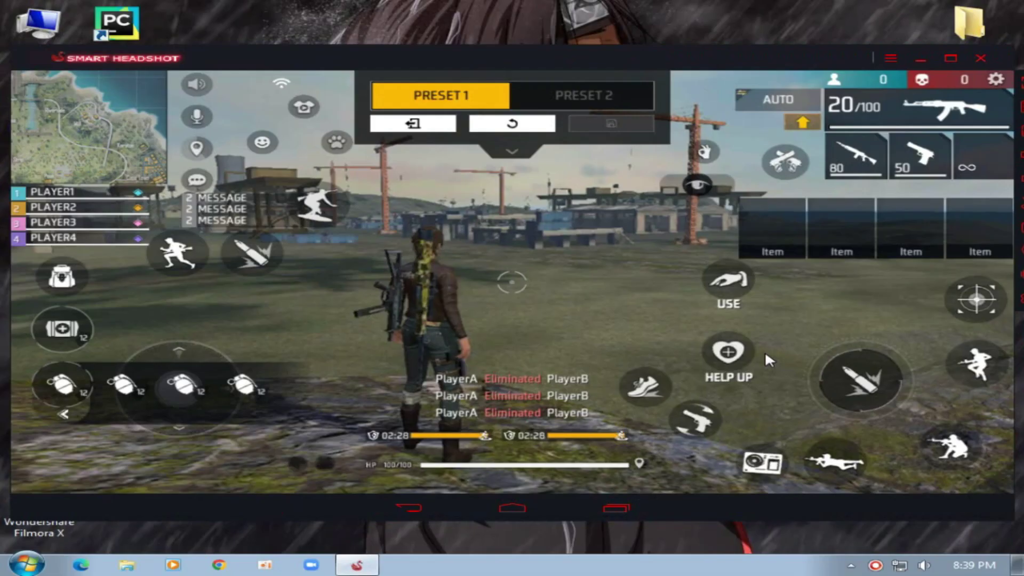
- Close Free Fire from the emulator's recent apps and exit SMART HEADSHOT, confirming the exit
left_click(617, 508)
left_click_drag(875, 277, 941, 269)
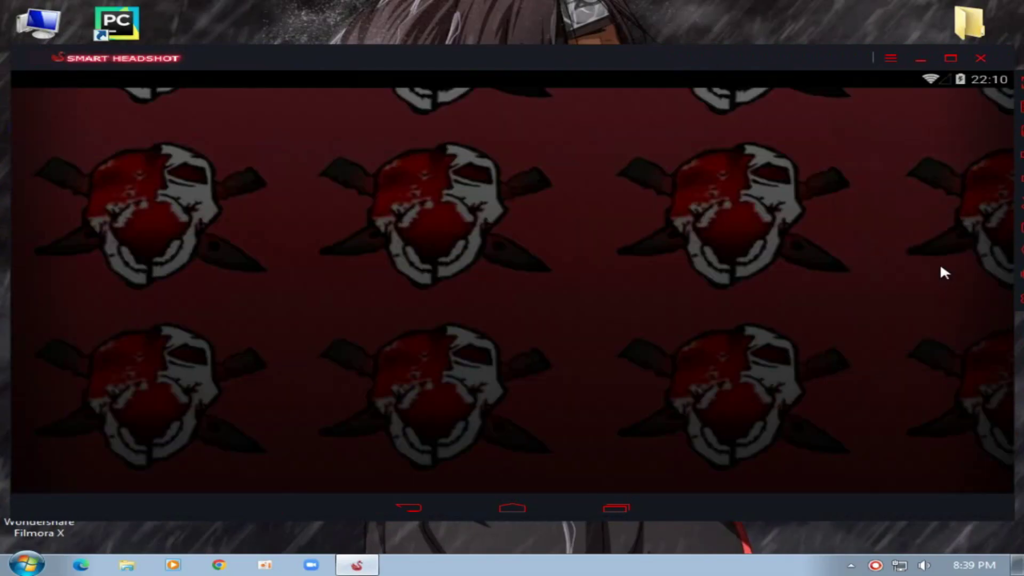
left_click(981, 58)
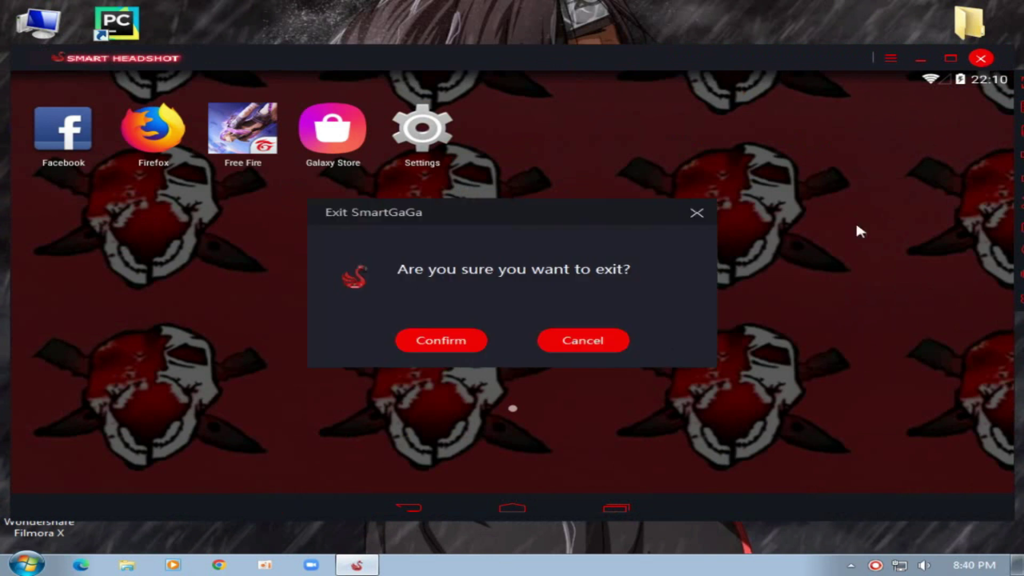
left_click(438, 341)
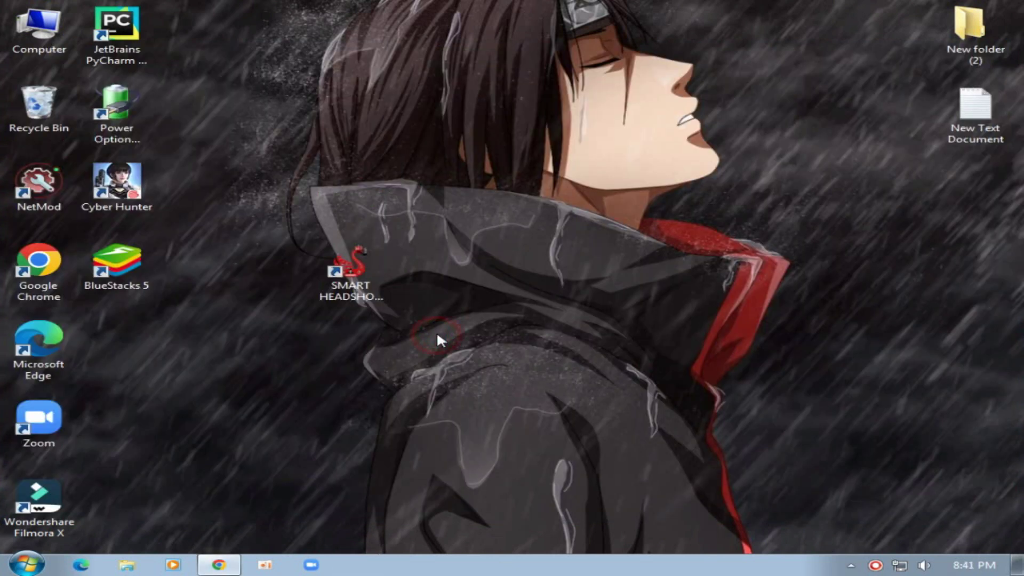
- Refresh the desktop, switch to Chrome, and download com.dts.freefireth.samsung.bin from its MediaFire page
right_click(507, 221)
left_click(571, 265)
left_click(218, 565)
left_click_drag(460, 196, 564, 197)
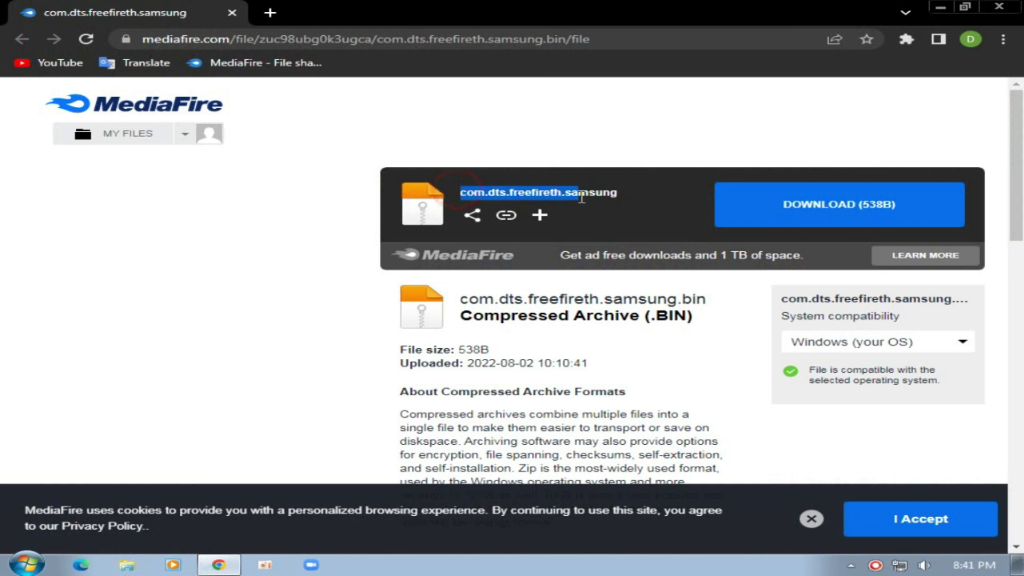
left_click(610, 195)
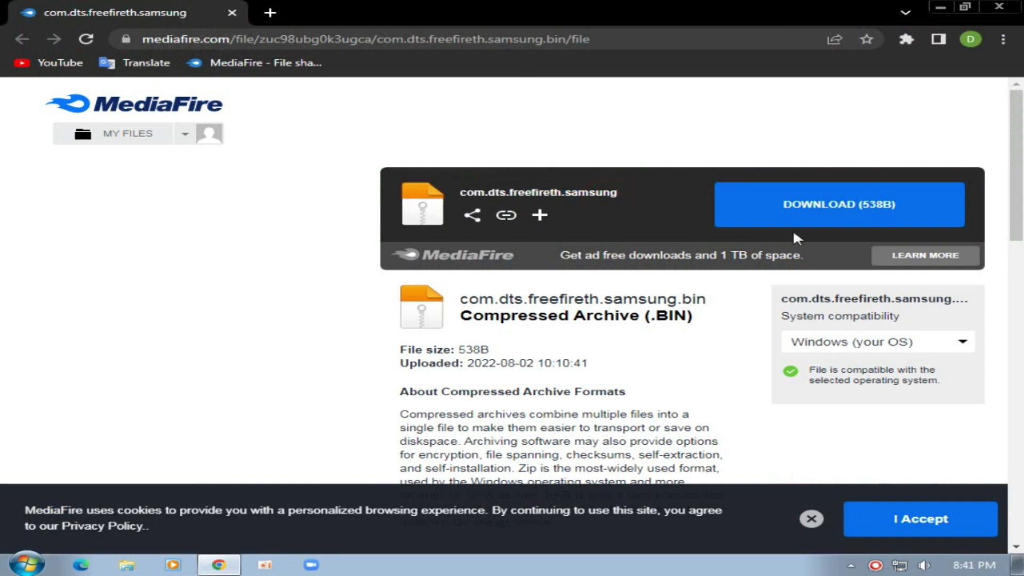
left_click(857, 206)
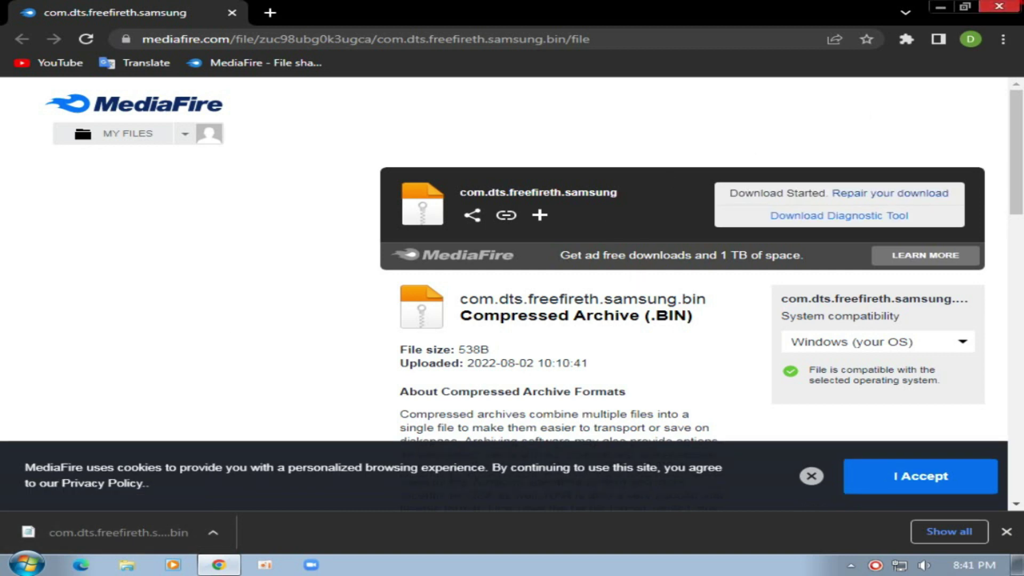
- Close the Chrome window and refresh the desktop
left_click(999, 6)
right_click(613, 127)
left_click(692, 169)
left_click_drag(472, 203, 724, 326)
right_click(575, 263)
left_click(498, 330)
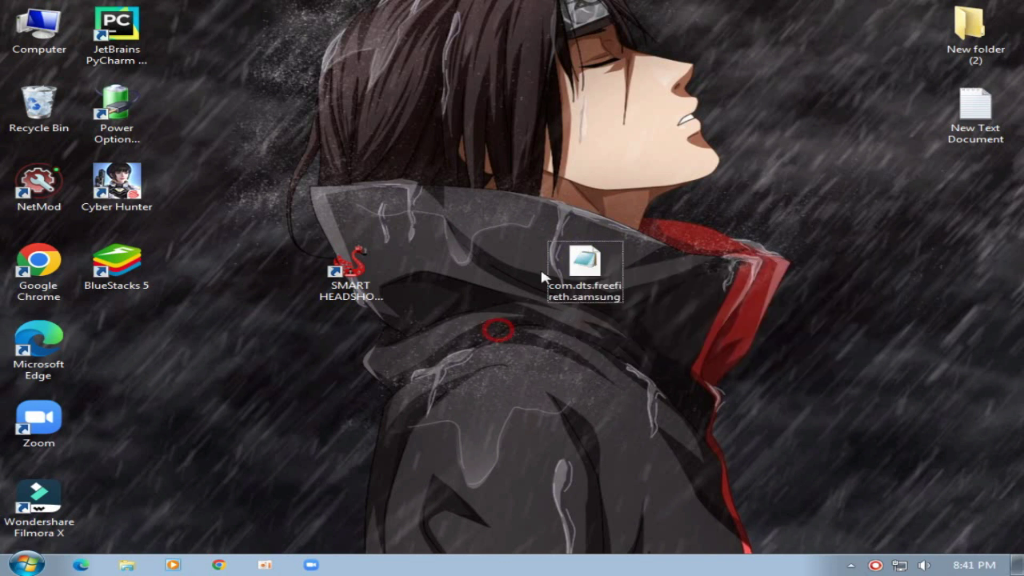
- Check the properties of the com.dts.freefireth.samsung file on the desktop and cut the file
left_click_drag(542, 270, 570, 273)
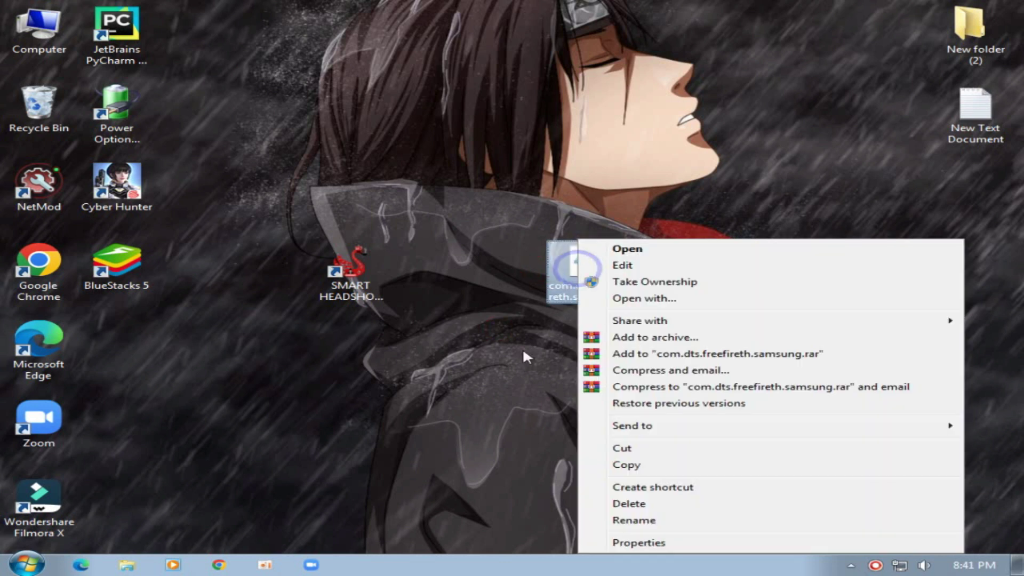
left_click(602, 536)
left_click(720, 332)
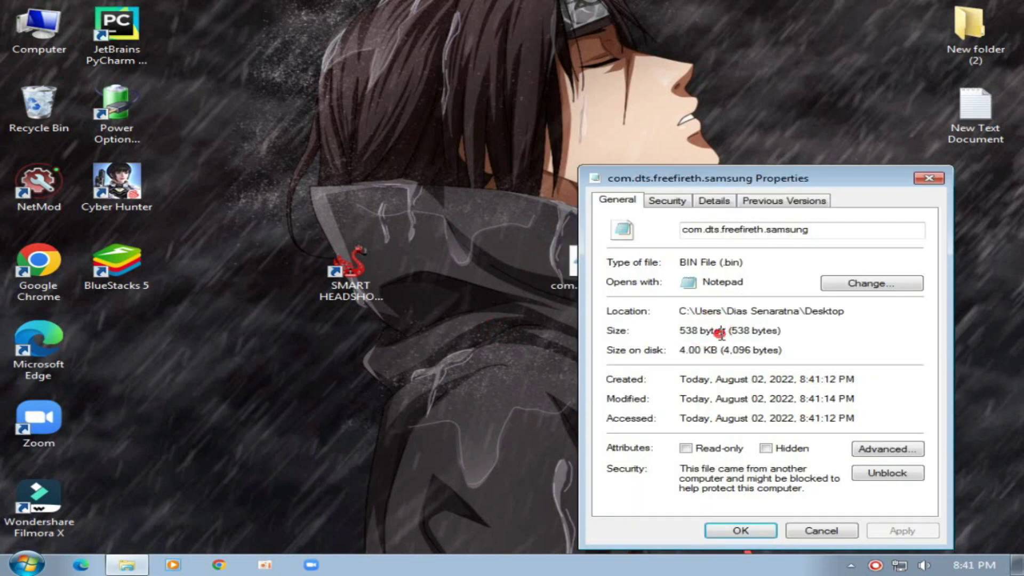
left_click(922, 179)
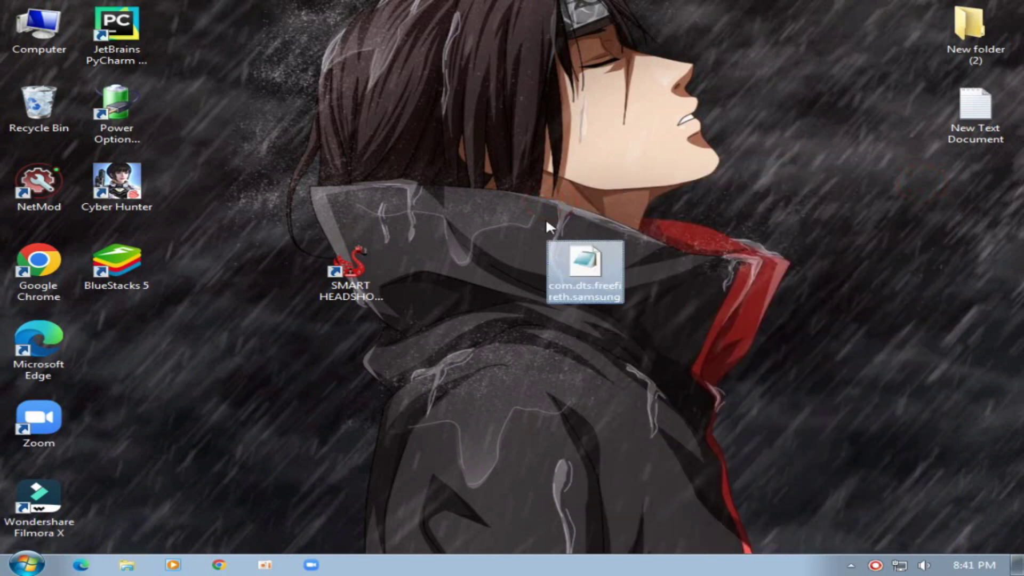
right_click(564, 267)
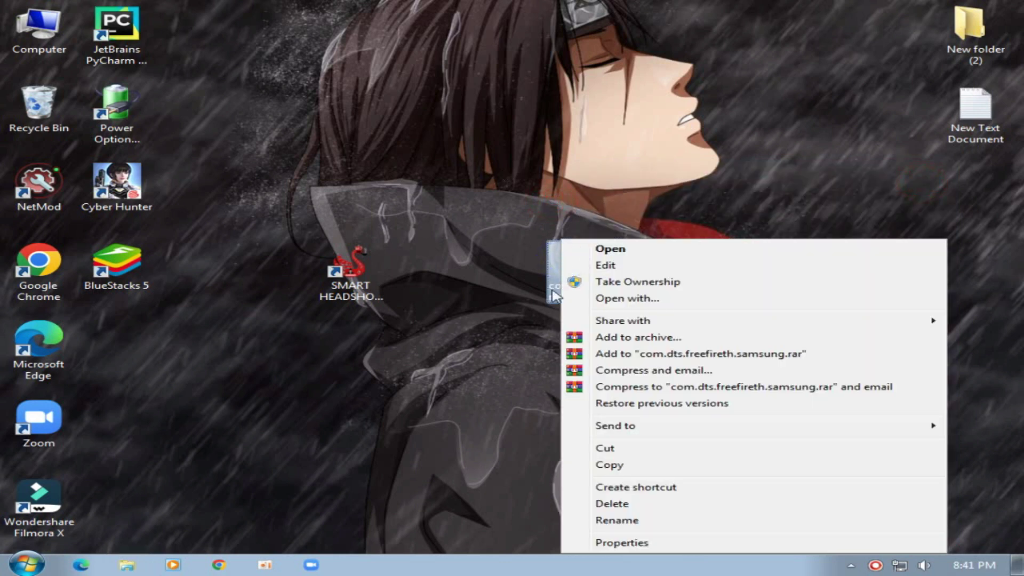
left_click(611, 448)
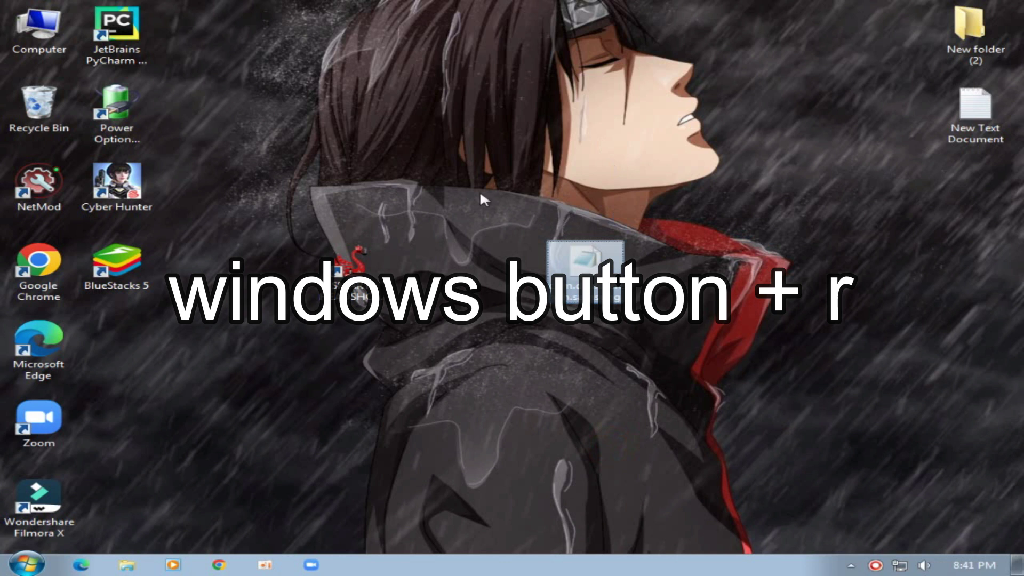
- Open the Roaming application data folder by running %appdata% from the Run dialog
key("super+r")
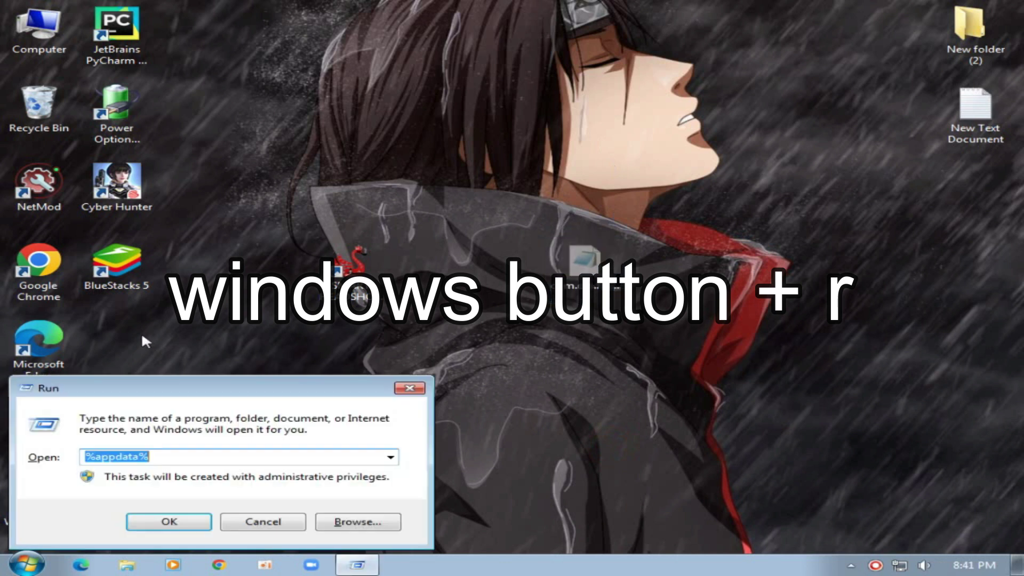
left_click_drag(192, 393, 439, 186)
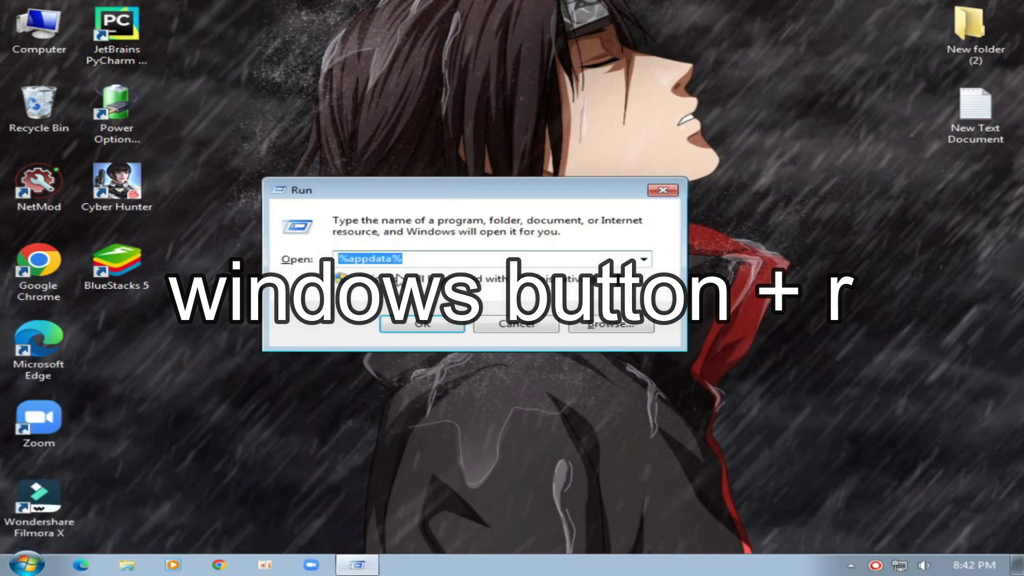
left_click(445, 261)
key("BackSpace")
key("BackSpace")
key("BackSpace")
key("BackSpace")
key("BackSpace")
key("BackSpace")
key("BackSpace")
key("BackSpace")
key("BackSpace")
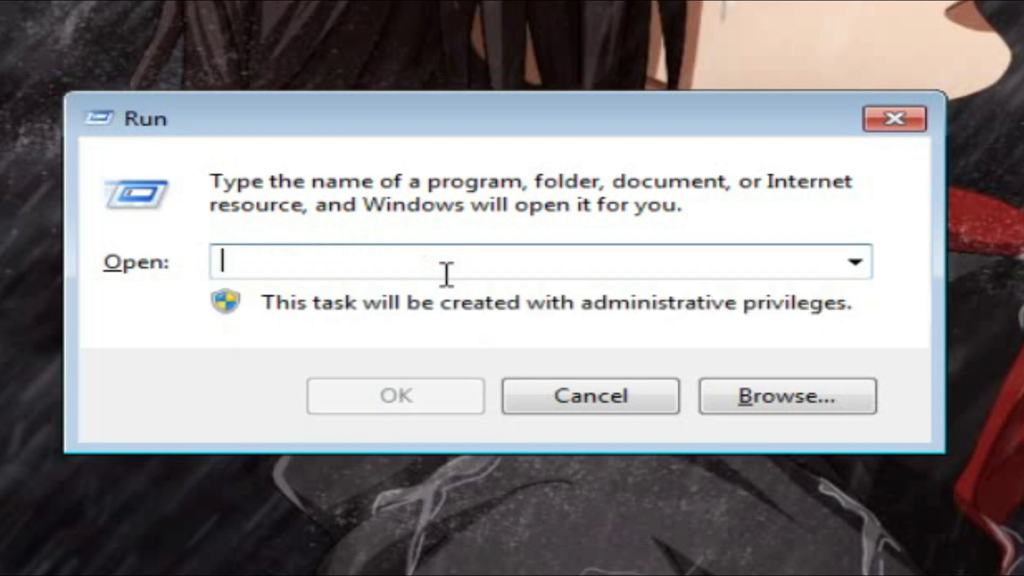
type("%appdata%")
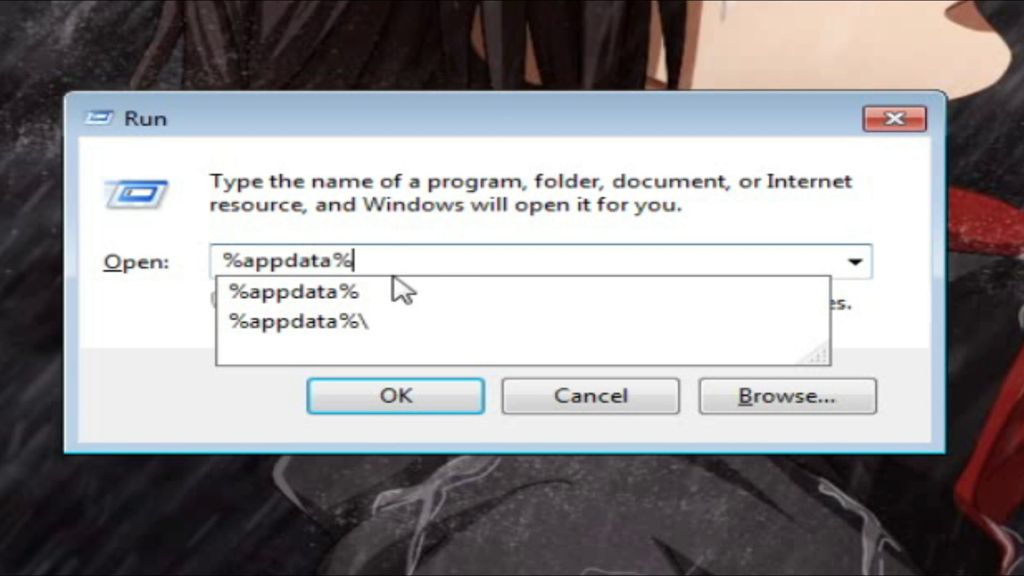
left_click_drag(374, 261, 151, 267)
left_click(437, 240)
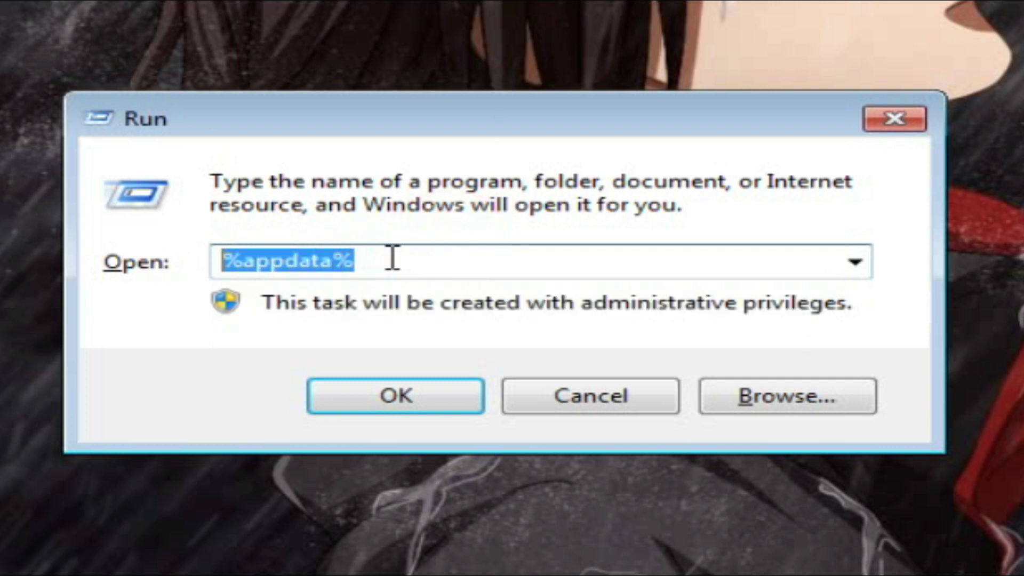
left_click(395, 403)
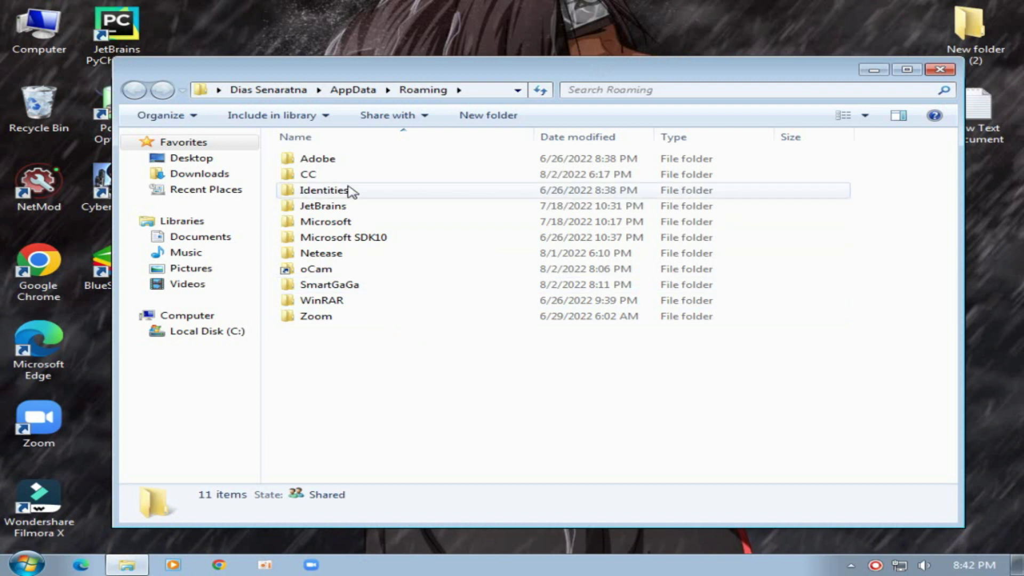
- Open the UserConfigs folder inside the SmartGaGa folder
left_click_drag(367, 401, 393, 354)
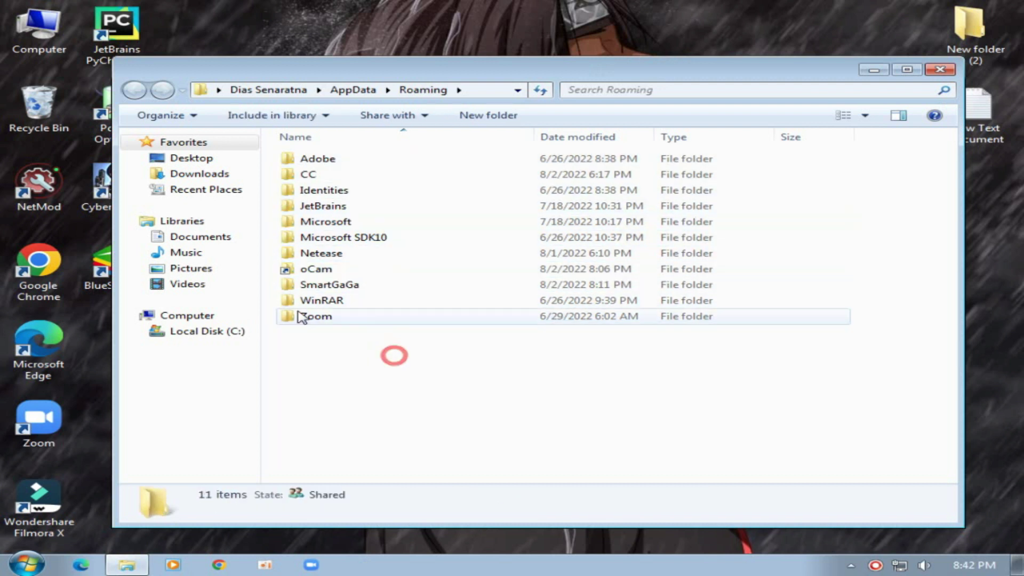
left_click(331, 284)
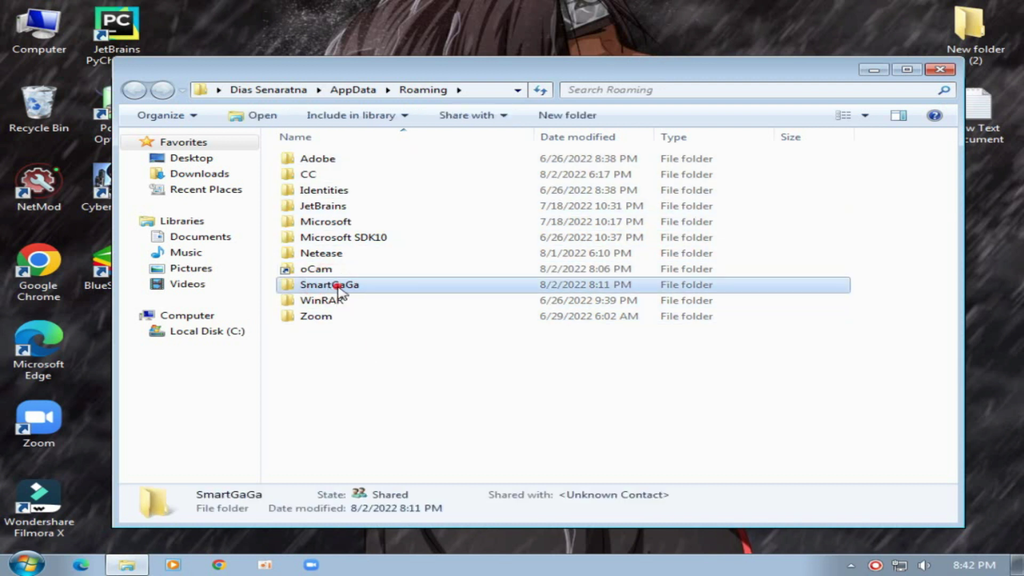
double_click(338, 288)
left_click(327, 190)
double_click(297, 191)
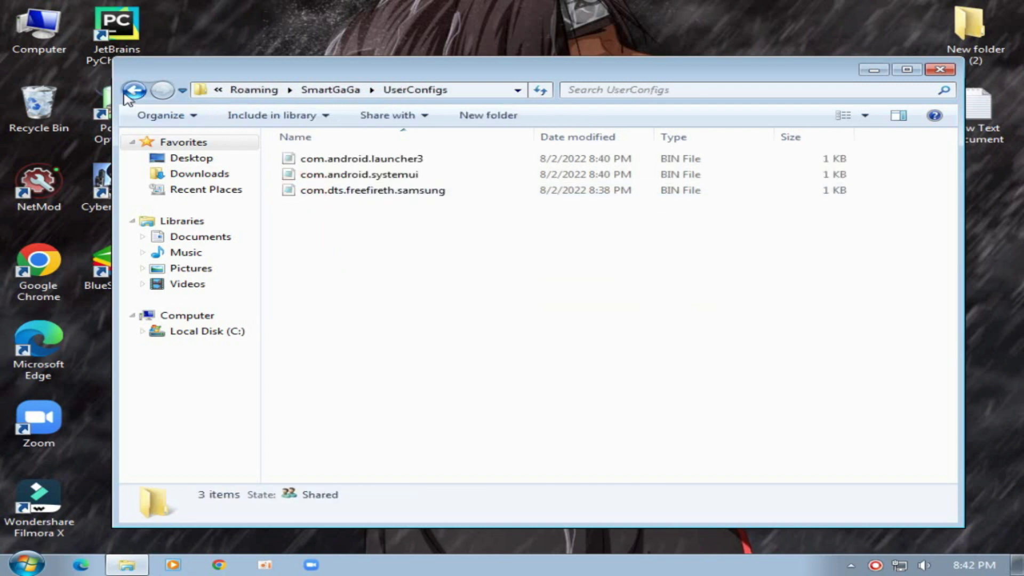
key("BackSpace")
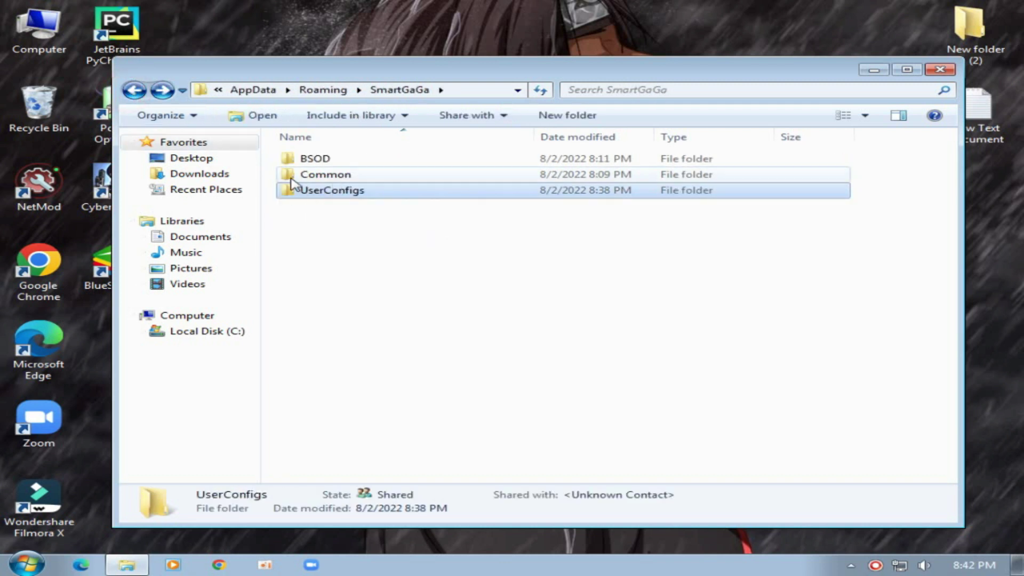
double_click(354, 197)
- Delete the existing com.dts.freefireth.samsung file from the UserConfigs folder
left_click_drag(366, 245, 347, 152)
left_click(383, 259)
left_click(368, 192)
left_click_drag(371, 193, 415, 196)
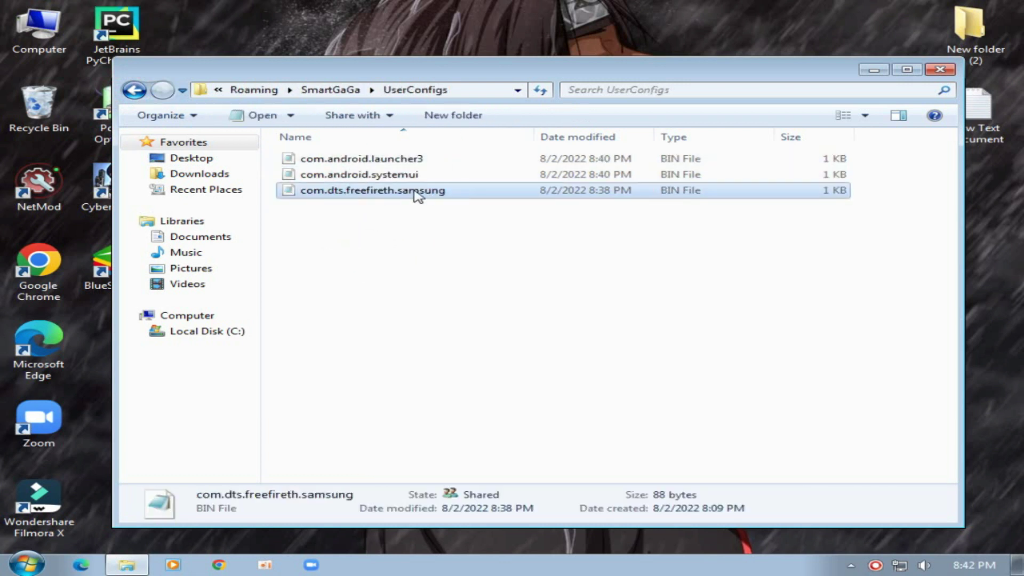
right_click(378, 199)
left_click(426, 458)
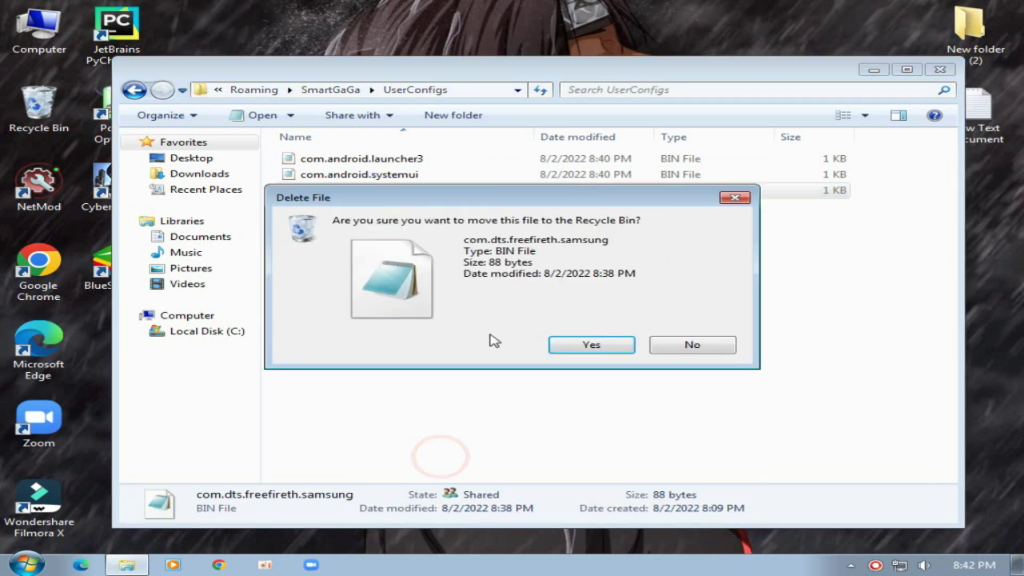
left_click(590, 343)
- Paste the cut com.dts.freefireth.samsung file into the UserConfigs folder
left_click_drag(347, 268, 363, 139)
left_click(417, 240)
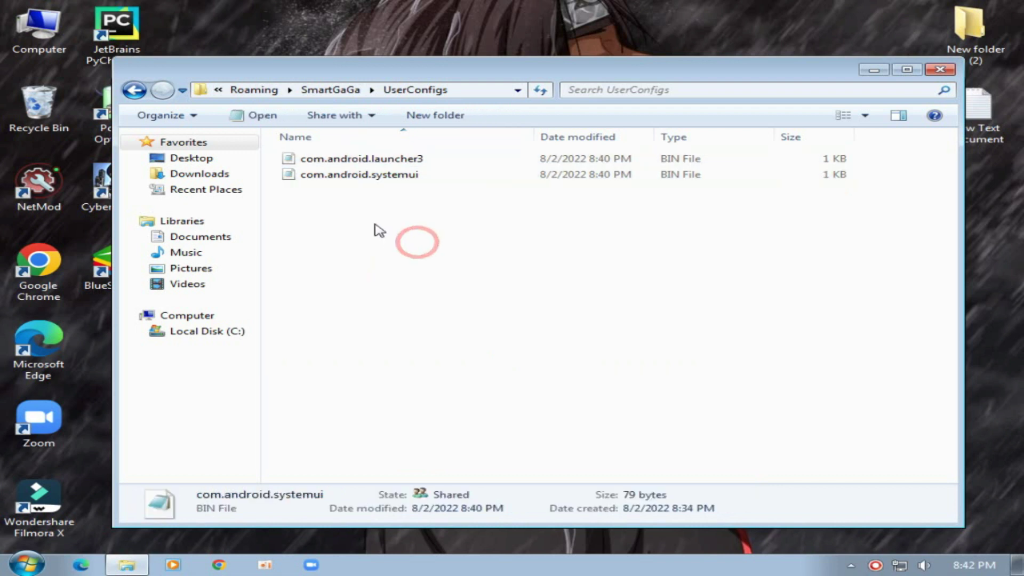
right_click(385, 222)
left_click(472, 331)
left_click_drag(407, 251, 421, 152)
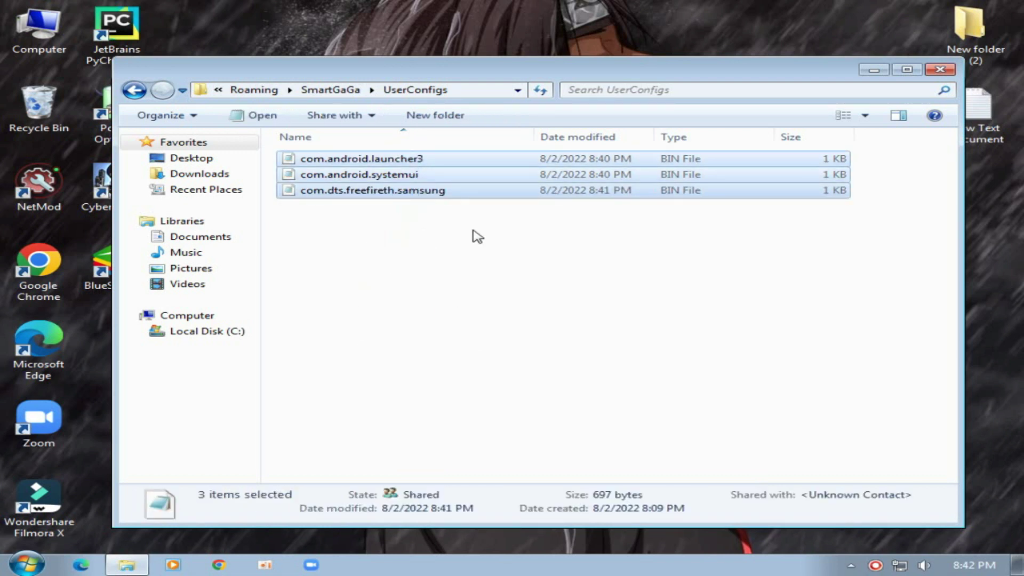
- Close the UserConfigs window and refresh the desktop
left_click(947, 71)
right_click(626, 160)
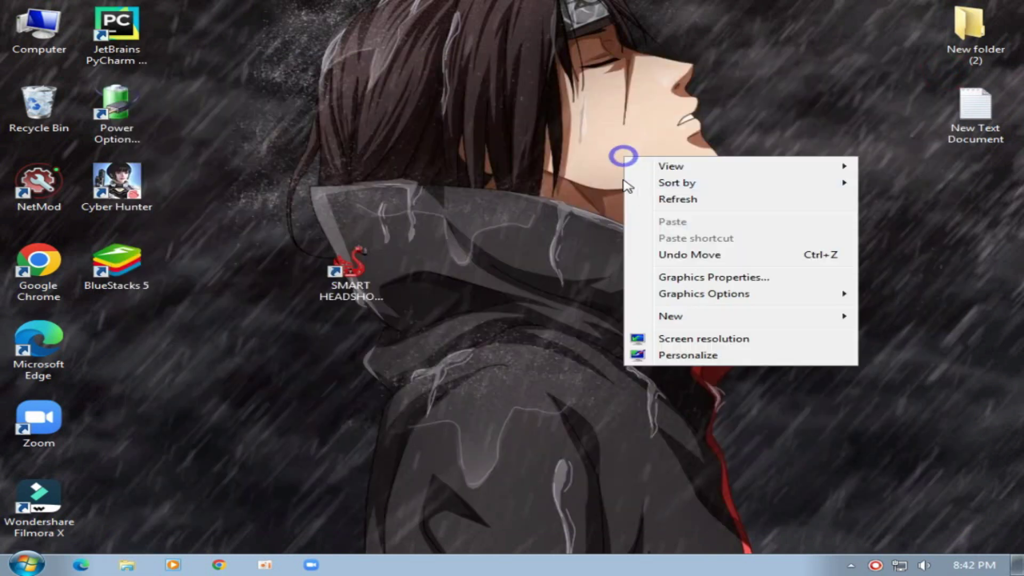
left_click(668, 201)
- Launch the SMART HEADSHOT emulator, dismiss the Galaxy Store error and start Free Fire
double_click(349, 266)
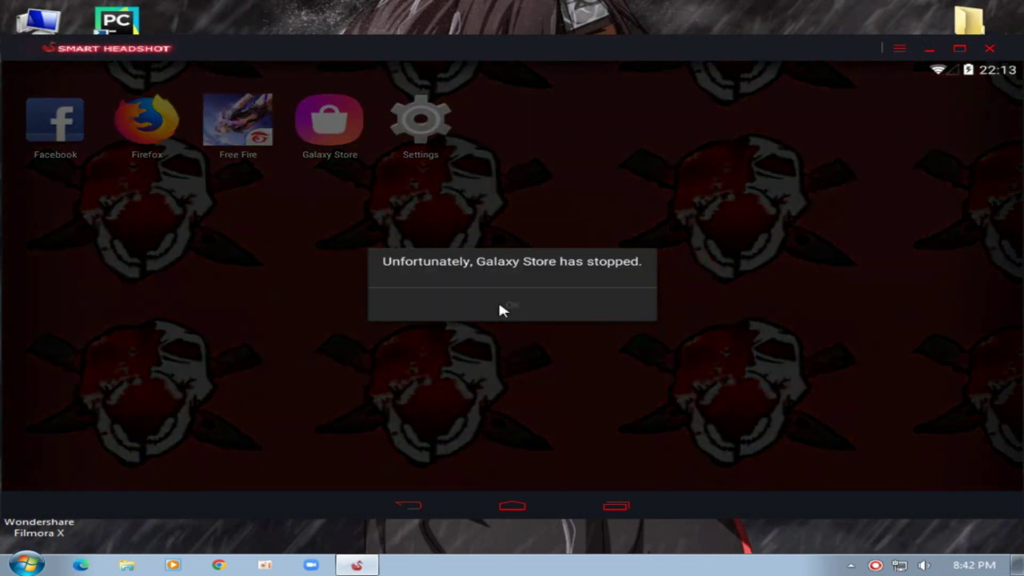
left_click(500, 306)
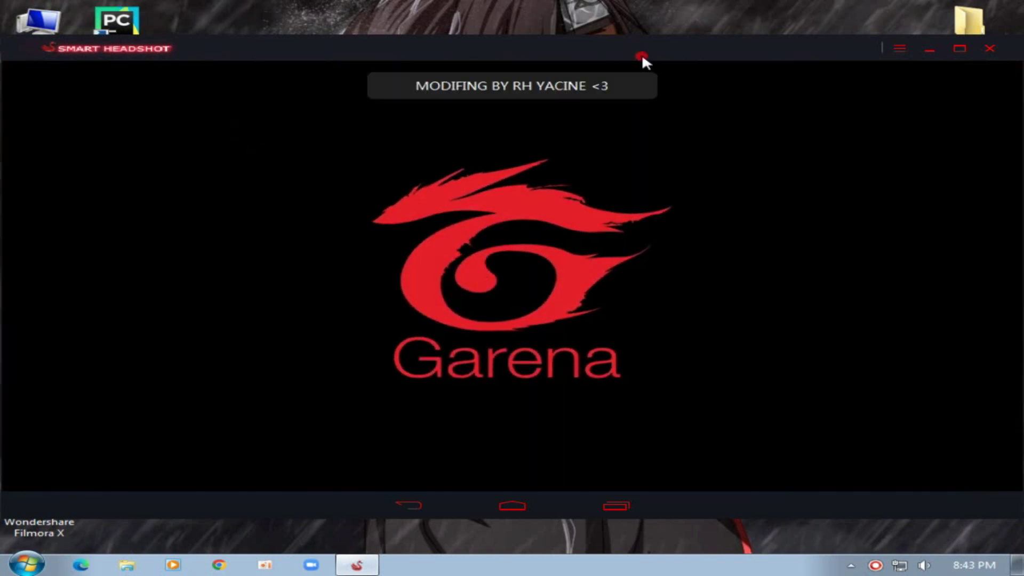
left_click_drag(641, 53, 476, 57)
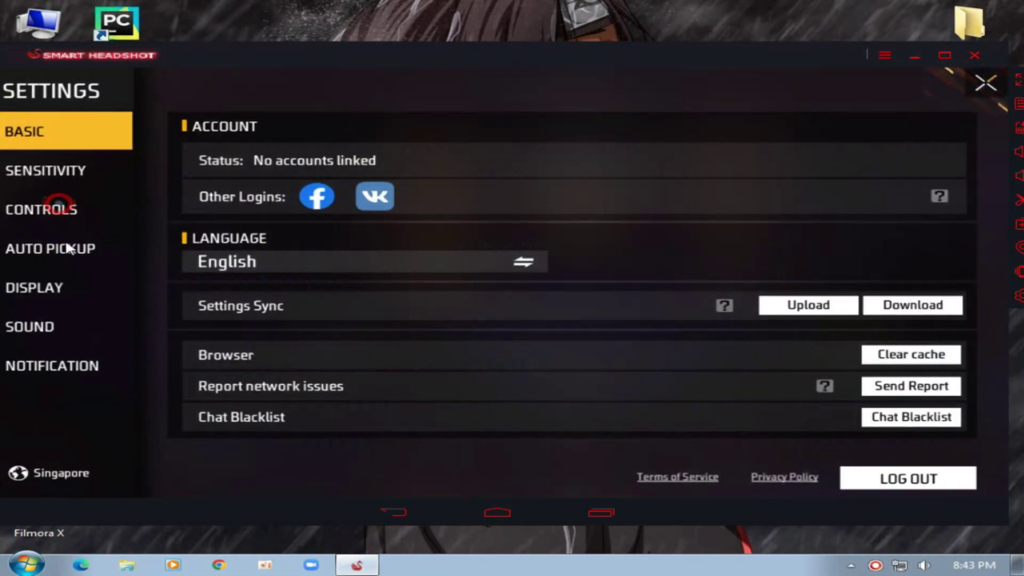
- Open the custom HUD from Free Fire's Controls settings and bring up the emulator's key-mapping editor over it
left_click(58, 208)
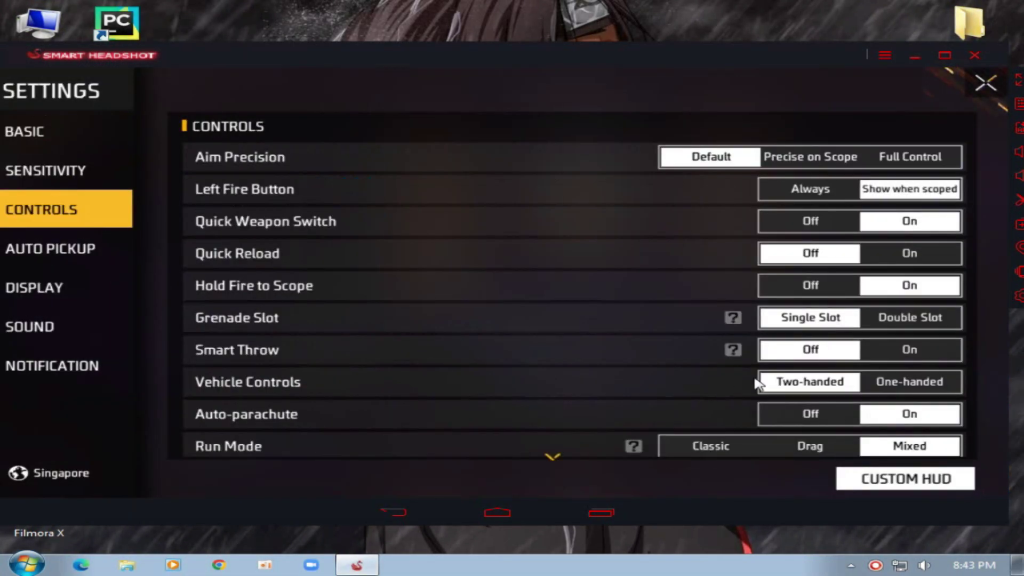
left_click(905, 481)
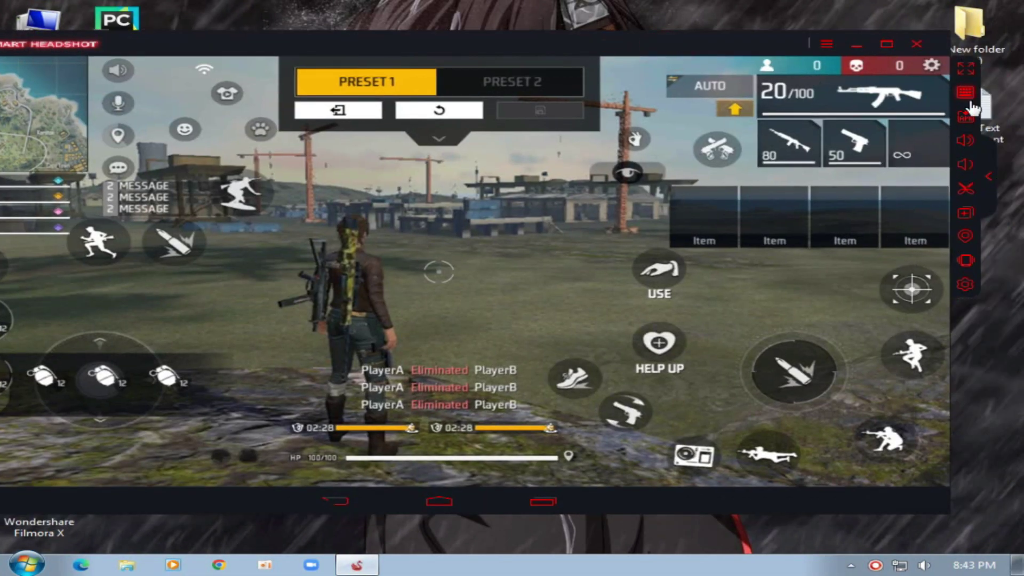
left_click(968, 98)
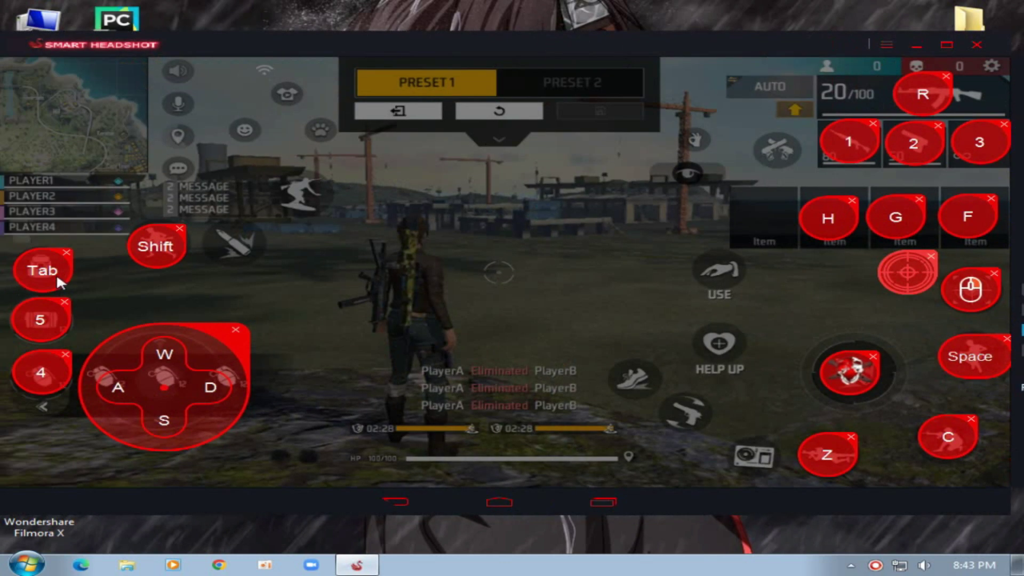
- Quit the key-mapping editor without saving the keyboard setting changes
left_click(41, 407)
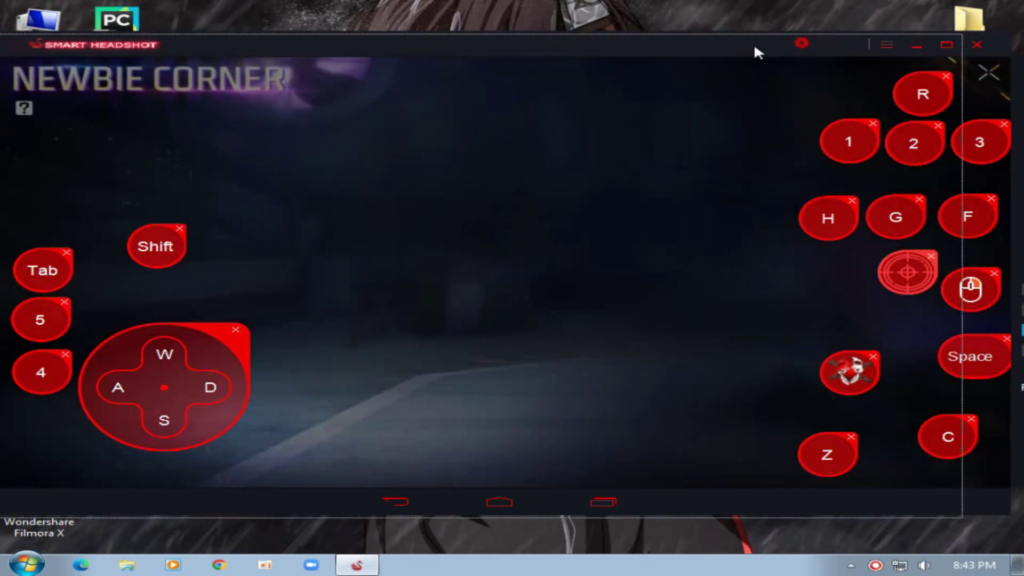
mouse_move(982, 79)
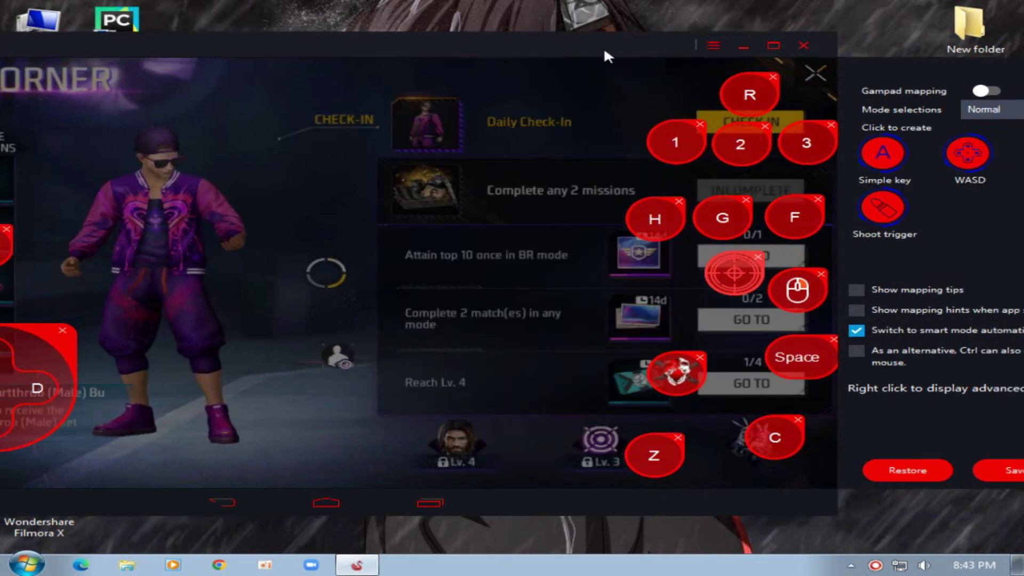
left_click(1019, 70)
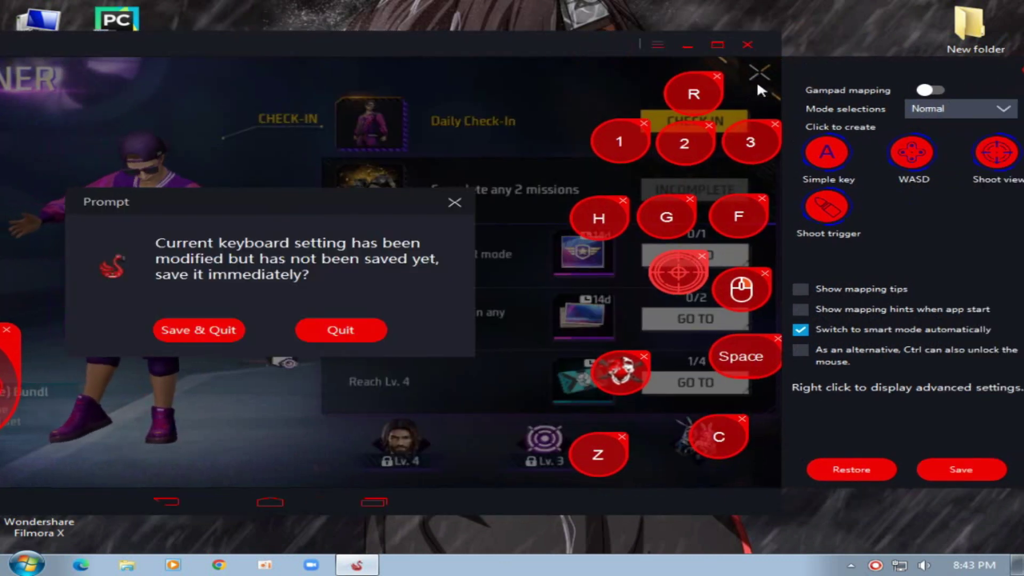
left_click(342, 331)
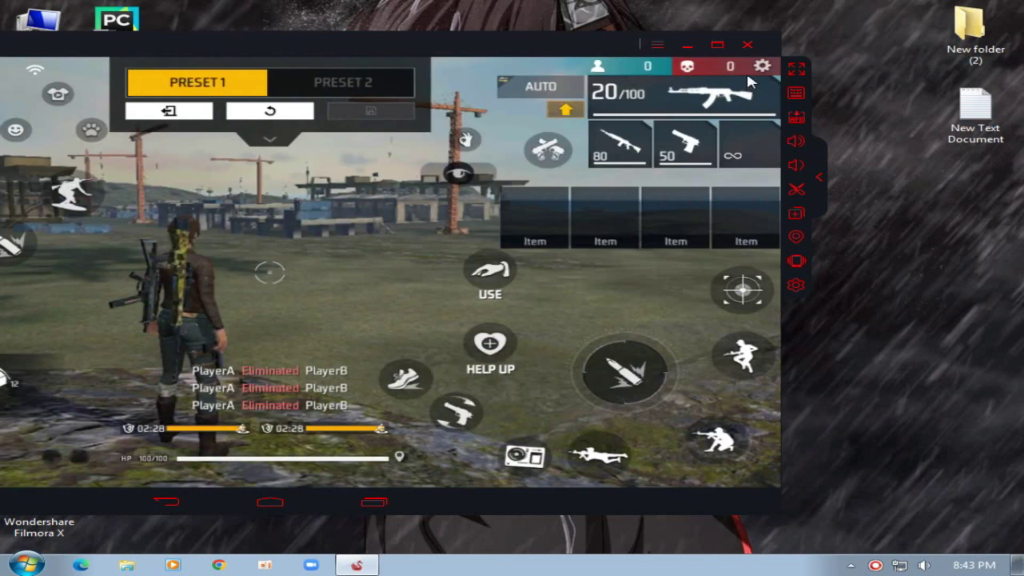
- Reopen the key-mapping editor over the custom HUD and assign Tab to the backpack key
left_click(795, 96)
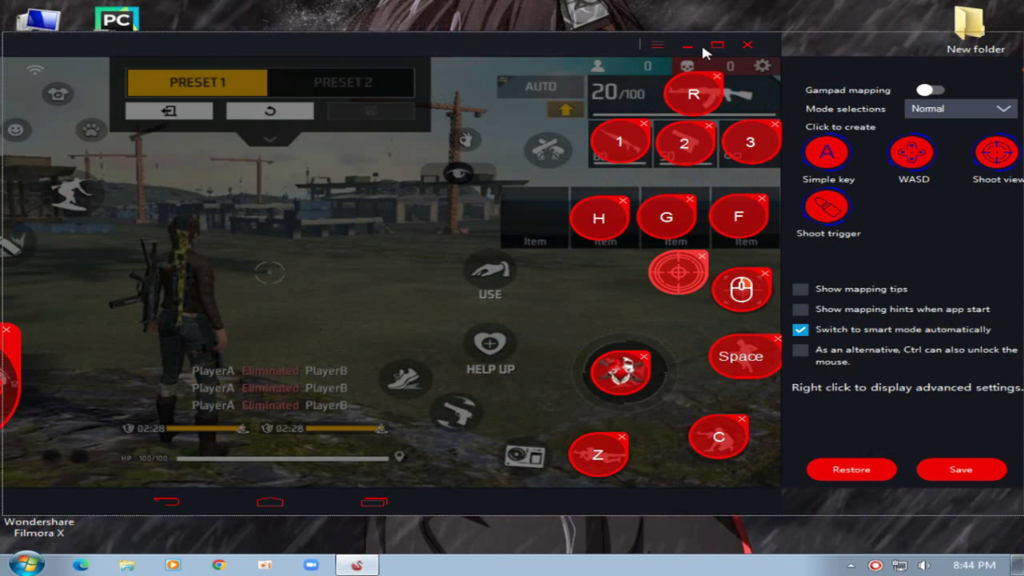
left_click(716, 45)
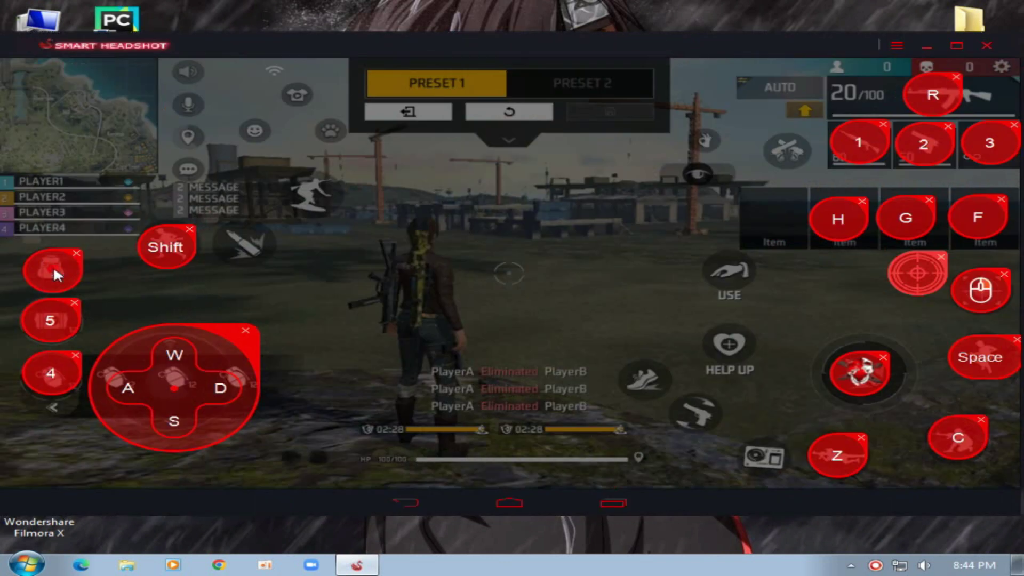
key("Tab")
left_click(50, 389)
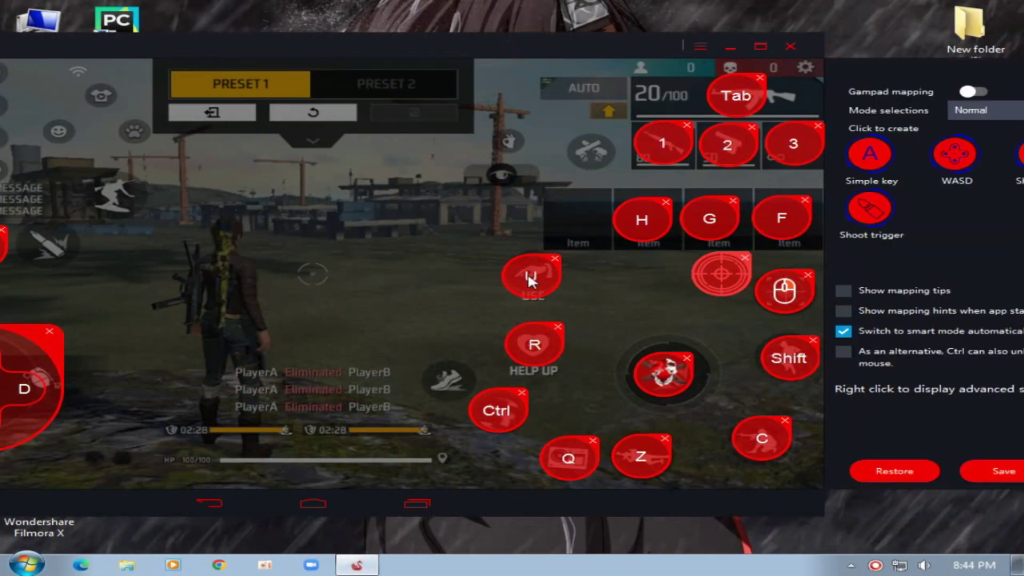
- Set the shoot view key's YAxisSensitivity to 0.7 in its advanced properties and save the key mapping
left_click(721, 272)
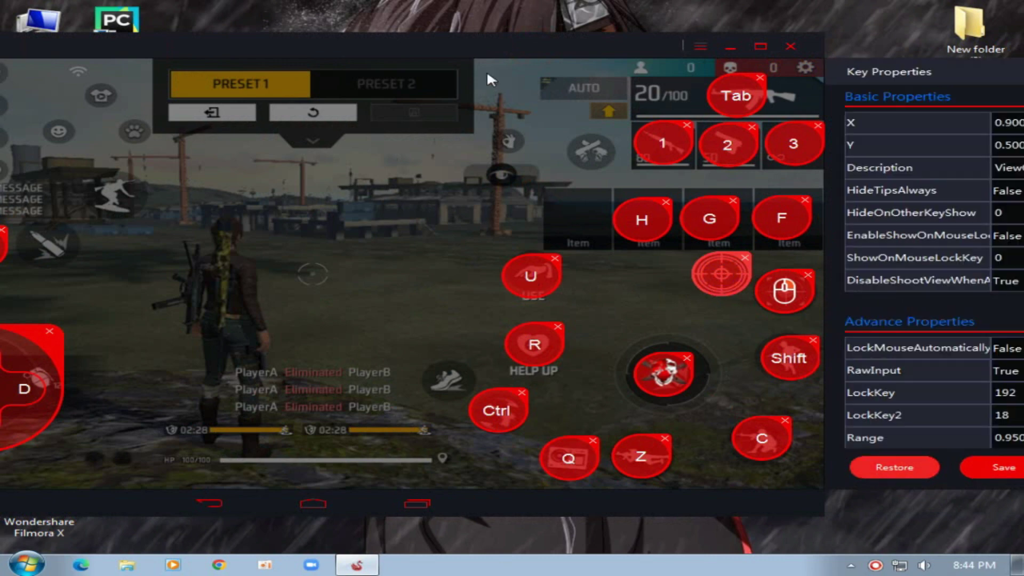
left_click_drag(386, 34, 275, 26)
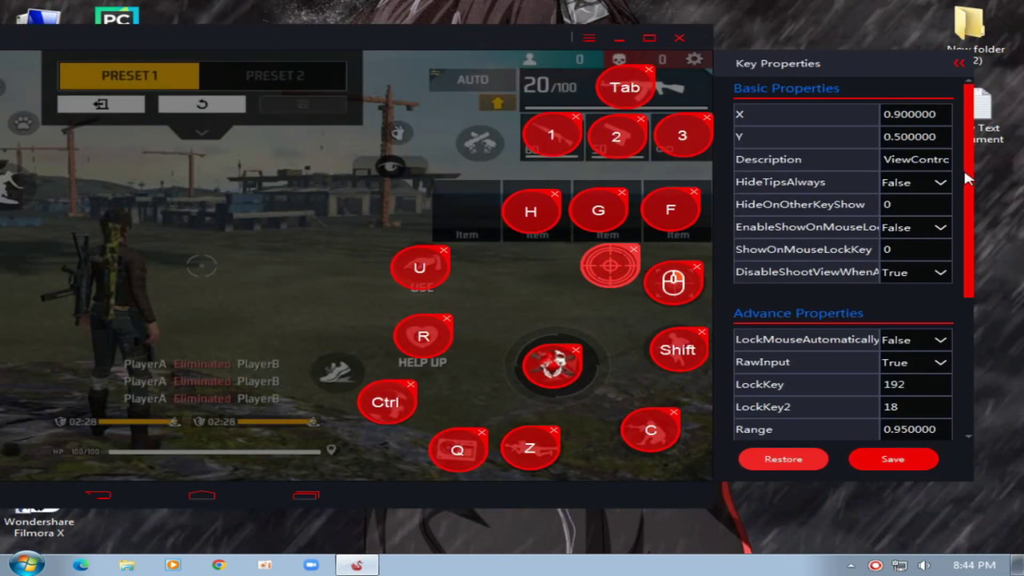
left_click_drag(967, 176, 956, 402)
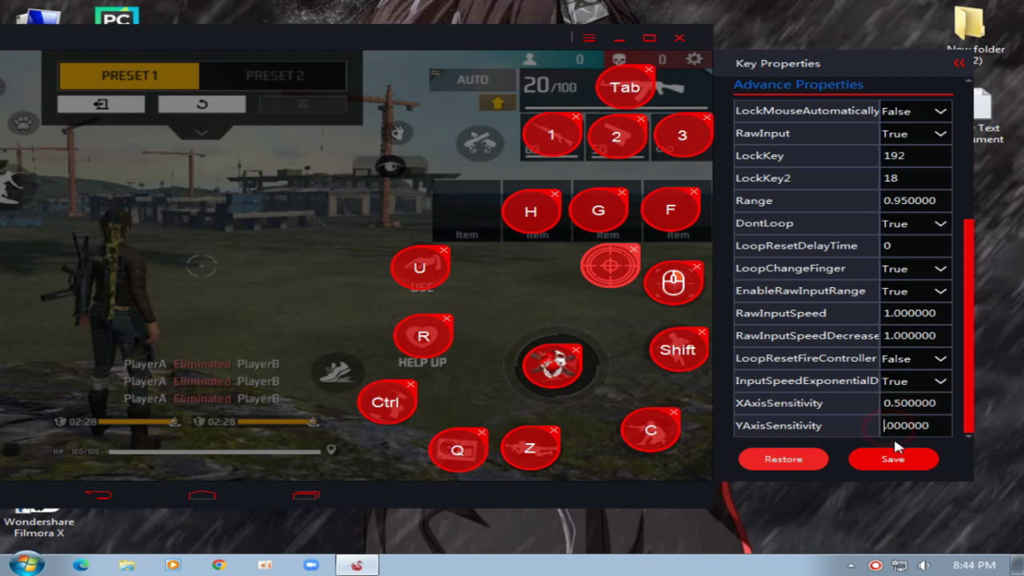
type("0.7")
left_click(898, 462)
left_click(899, 462)
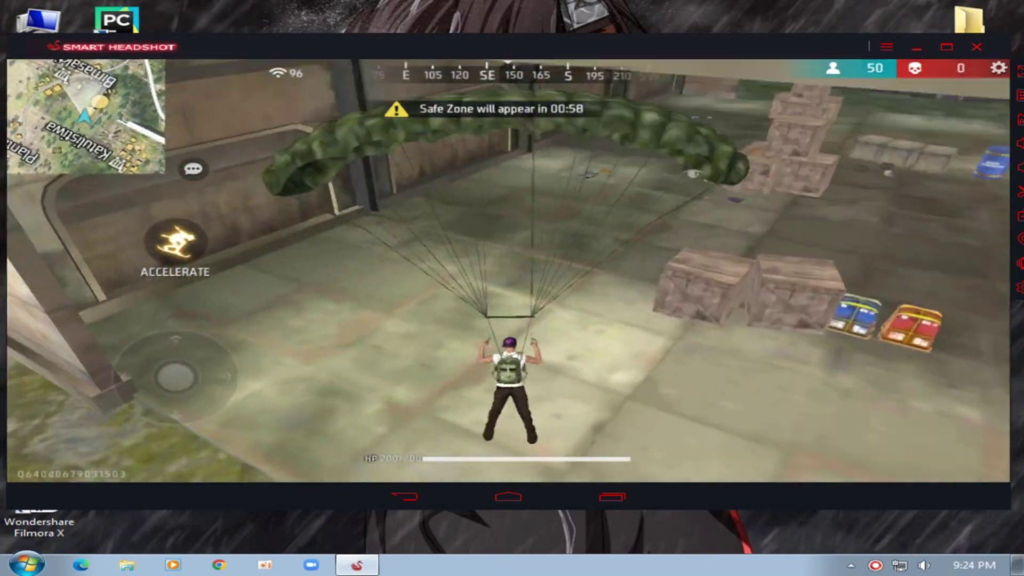
- Run the character forward through the building in a Free Fire match to try out the key mapping
key("w")
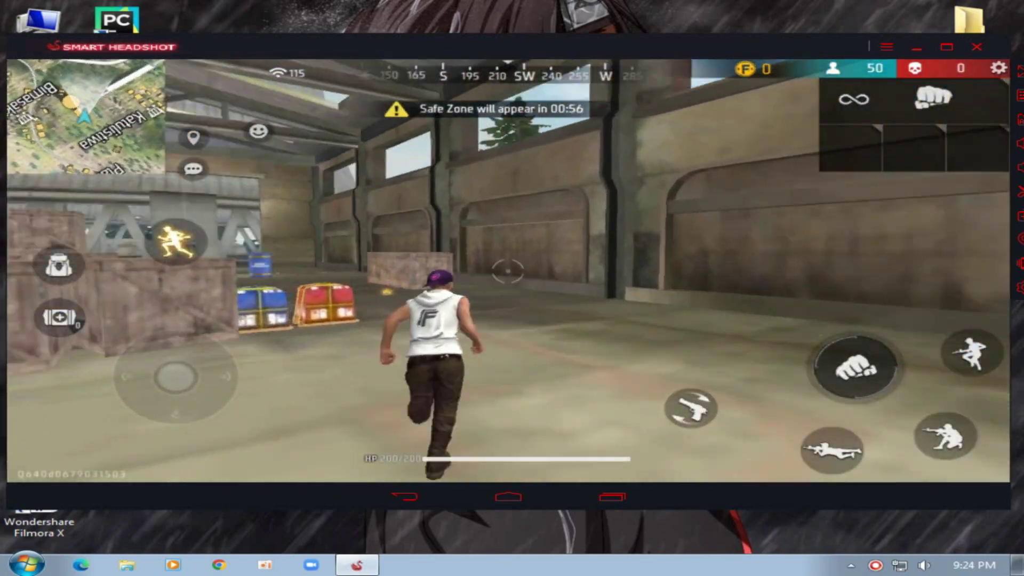
key("w")
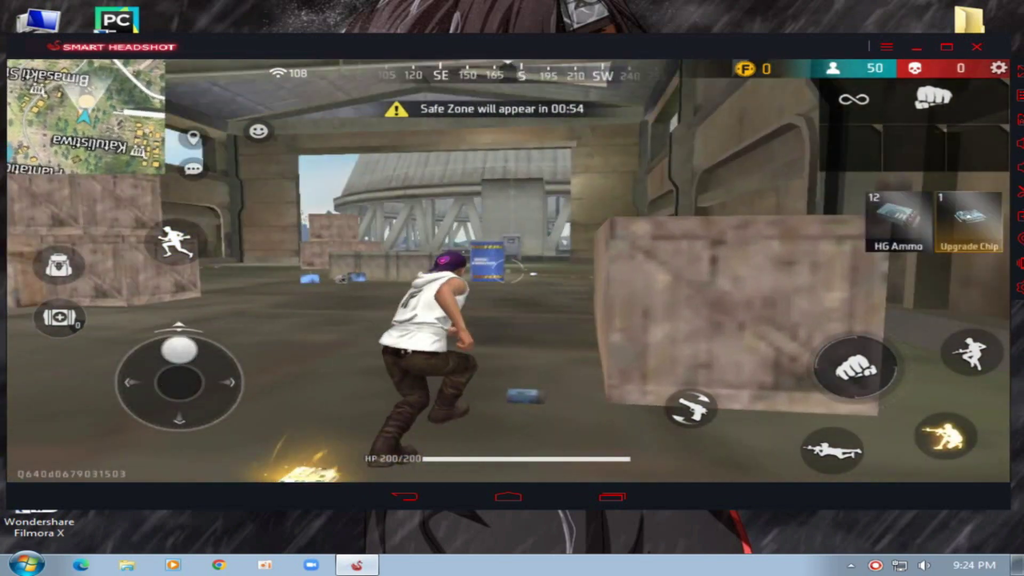